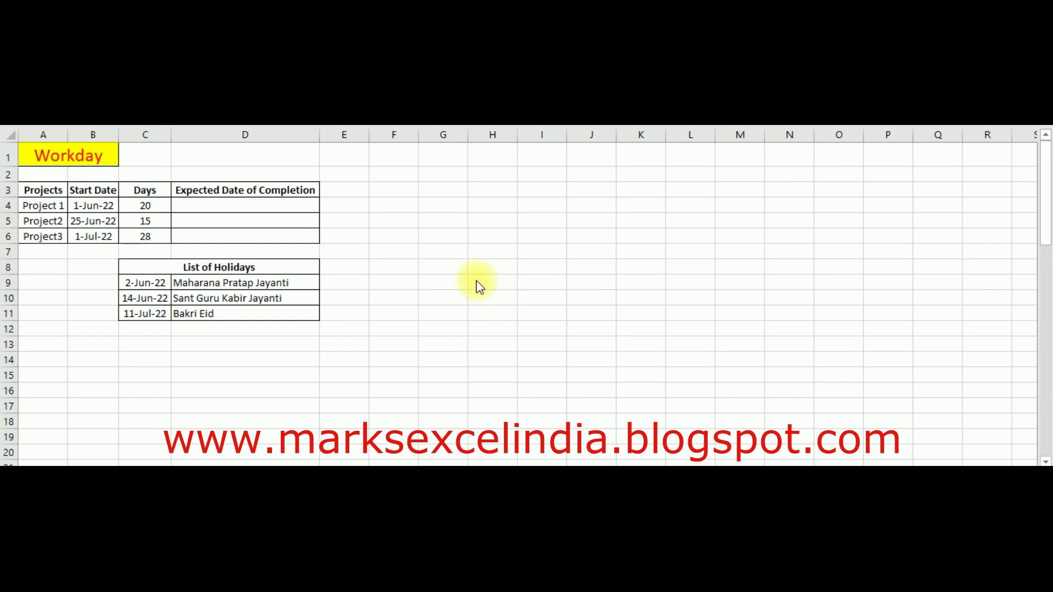
Review the project names and their start dates in the table
{"action": "left_click", "coordinate": [393, 243]}
{"action": "left_click", "coordinate": [88, 216]}
{"action": "left_click", "coordinate": [51, 187]}
{"action": "left_click", "coordinate": [80, 231]}
{"action": "left_click", "coordinate": [86, 205]}
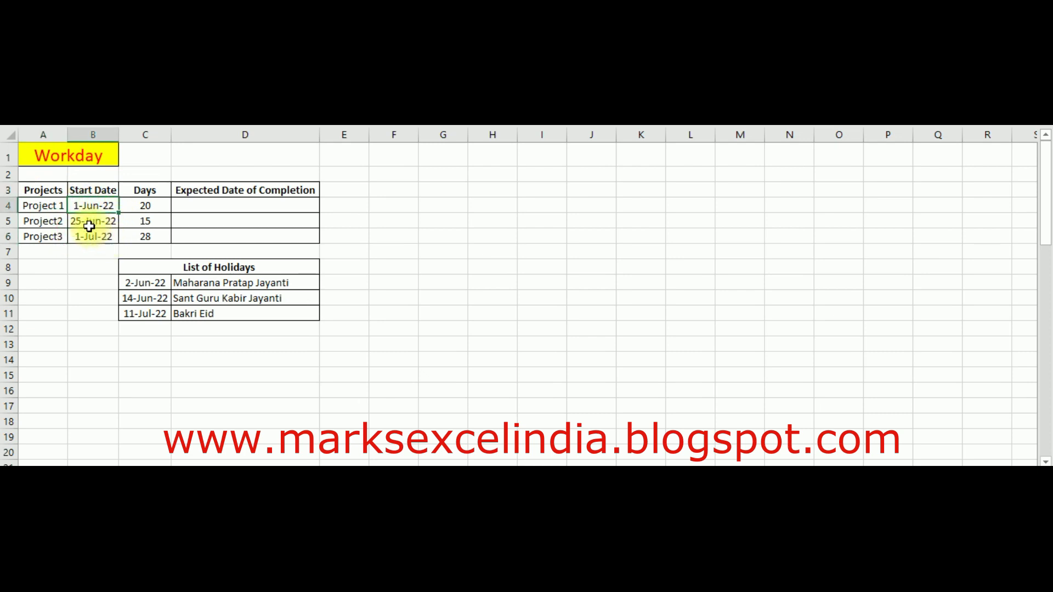
{"action": "left_click", "coordinate": [44, 186]}
{"action": "left_click", "coordinate": [41, 208]}
{"action": "left_click", "coordinate": [43, 236]}
{"action": "left_click", "coordinate": [101, 189]}
{"action": "left_click", "coordinate": [94, 207]}
{"action": "left_click", "coordinate": [94, 222]}
{"action": "left_click", "coordinate": [102, 240]}
Review the Days values, noting Project 1's start date and 20 days
{"action": "left_click", "coordinate": [145, 207]}
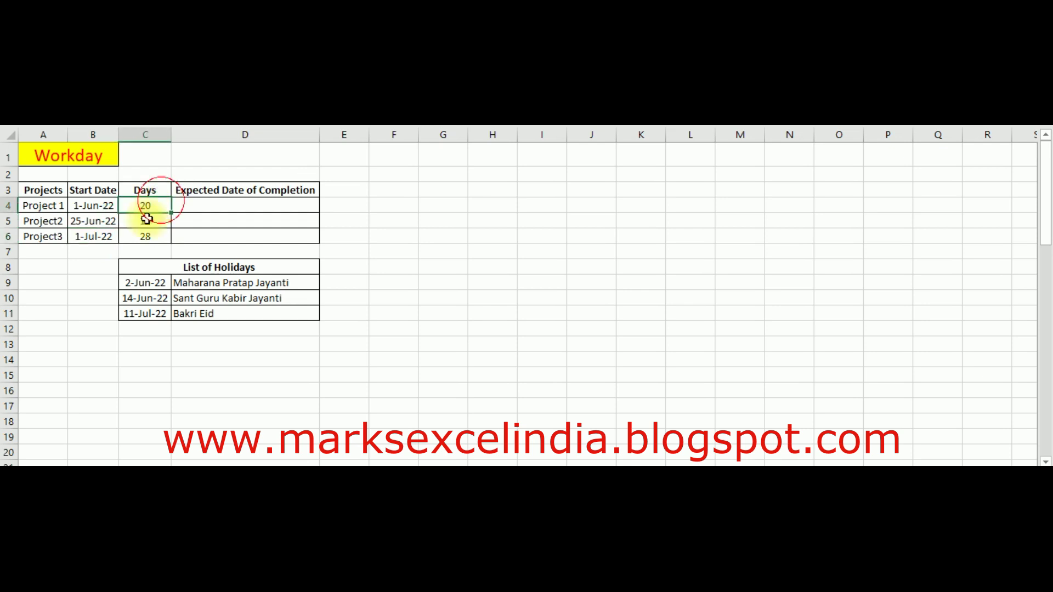
{"action": "left_click", "coordinate": [145, 221]}
{"action": "left_click", "coordinate": [149, 205]}
{"action": "left_click", "coordinate": [99, 205]}
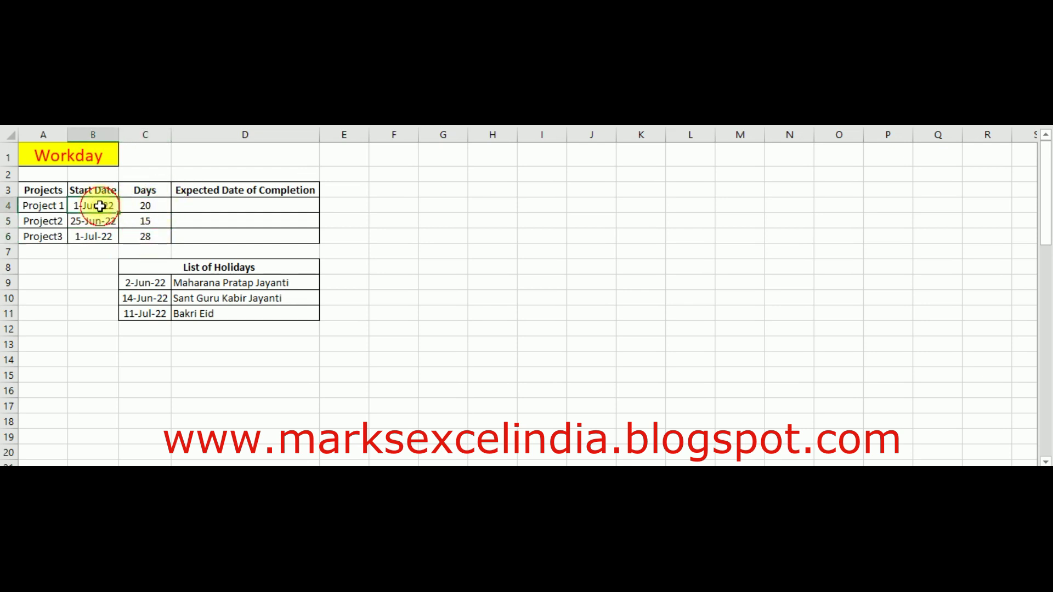
{"action": "left_click", "coordinate": [25, 205]}
{"action": "left_click", "coordinate": [91, 207]}
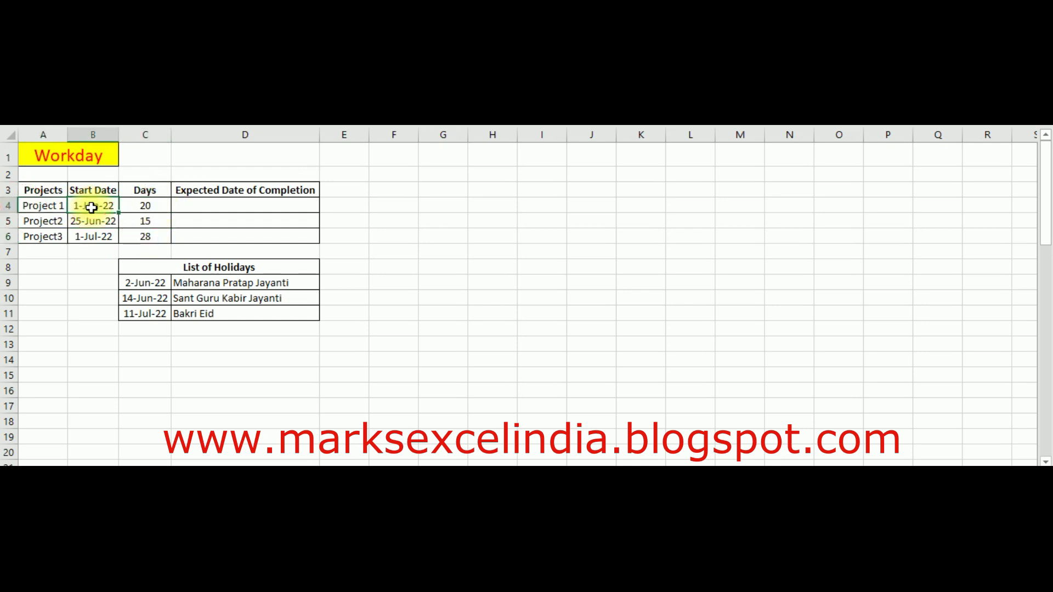
{"action": "left_click", "coordinate": [145, 206]}
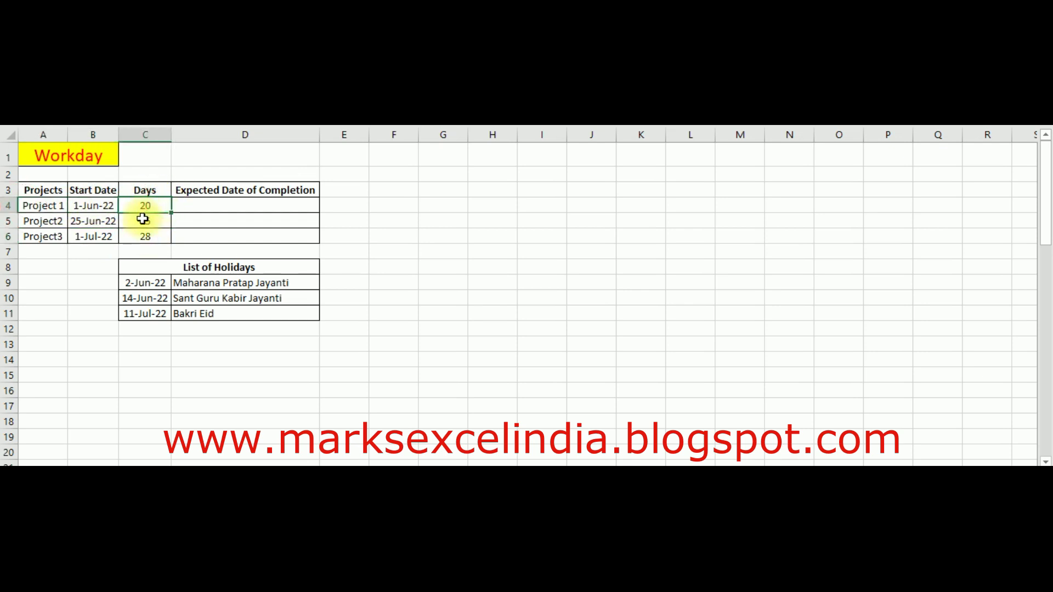
Point out D4, the 20 days in C4 and the holiday dates C9:C11
{"action": "left_click", "coordinate": [229, 208]}
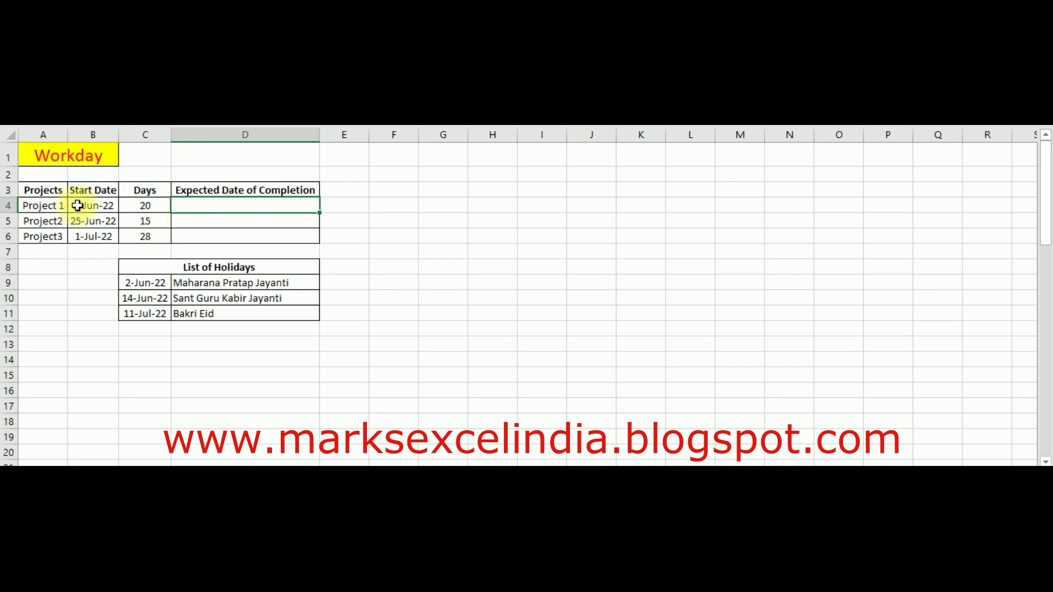
{"action": "left_click", "coordinate": [144, 210]}
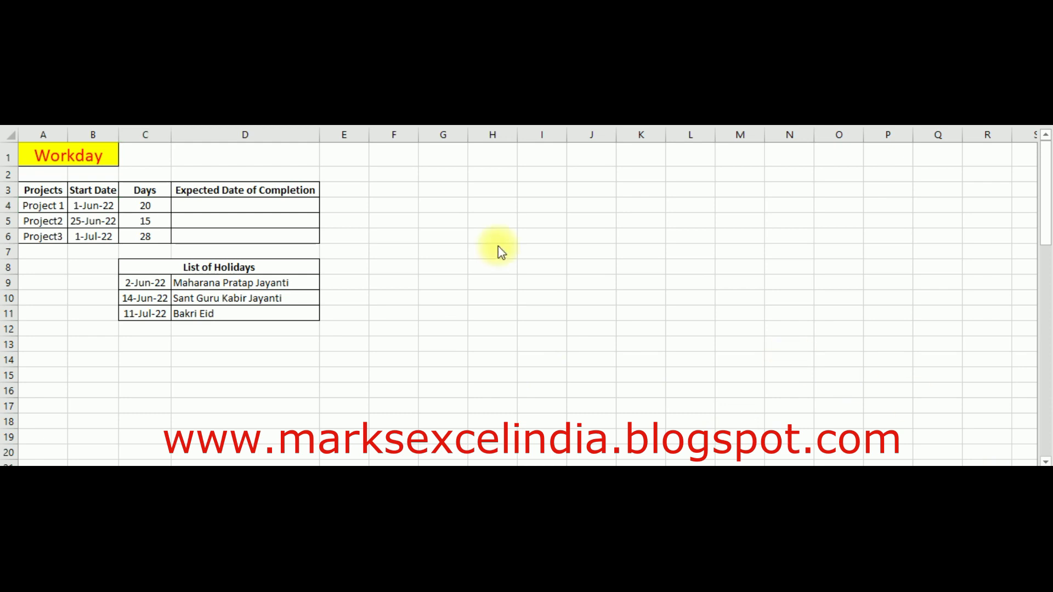
{"action": "left_click", "coordinate": [455, 241]}
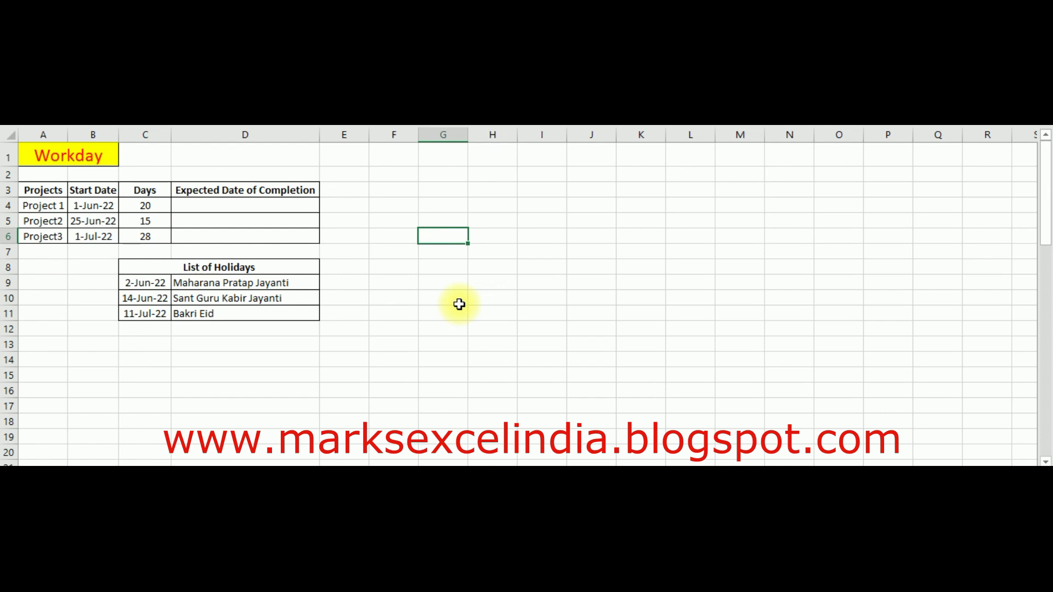
{"action": "left_click_drag", "start_coordinate": [141, 281], "coordinate": [144, 310]}
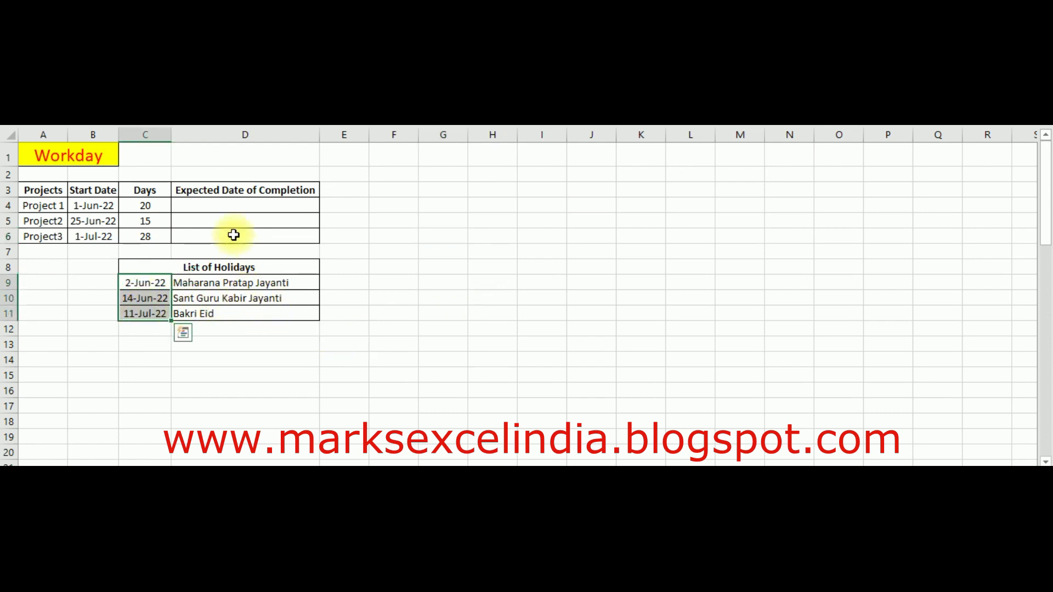
Begin a WORKDAY formula in D4 using B4 as the start date
{"action": "left_click", "coordinate": [228, 212]}
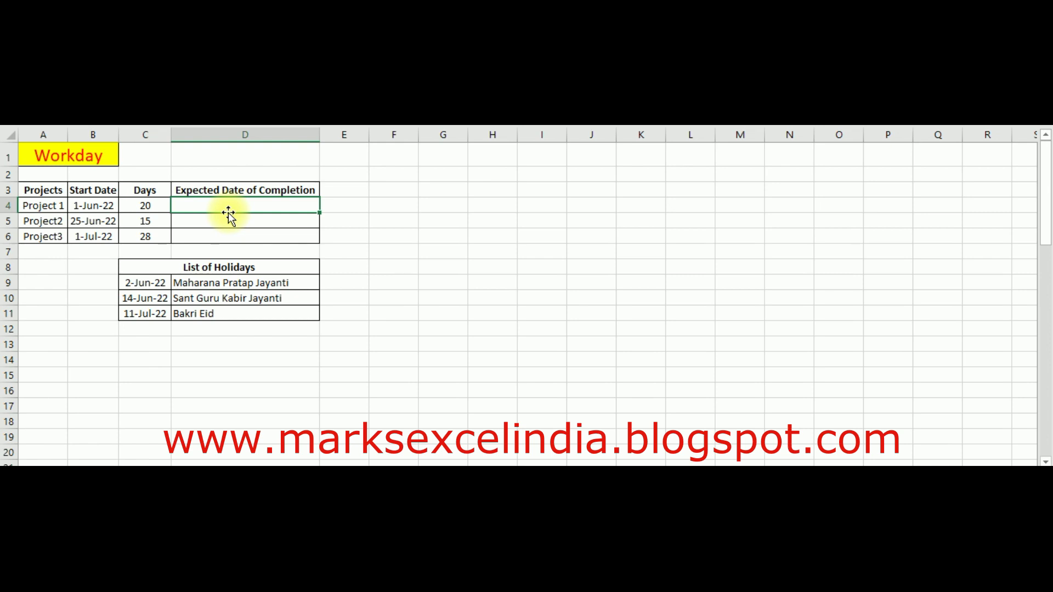
{"action": "type", "text": "=wor"}
{"action": "key", "text": "Down"}
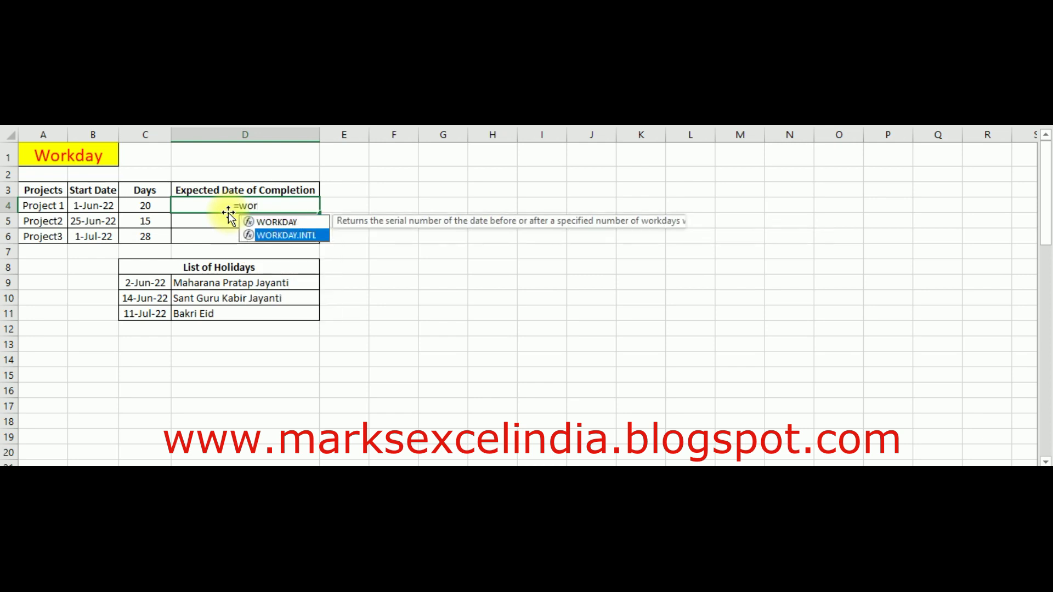
{"action": "key", "text": "Up"}
{"action": "key", "text": "Tab"}
{"action": "key", "text": "Left"}
{"action": "key", "text": "Left"}
{"action": "key", "text": "Left"}
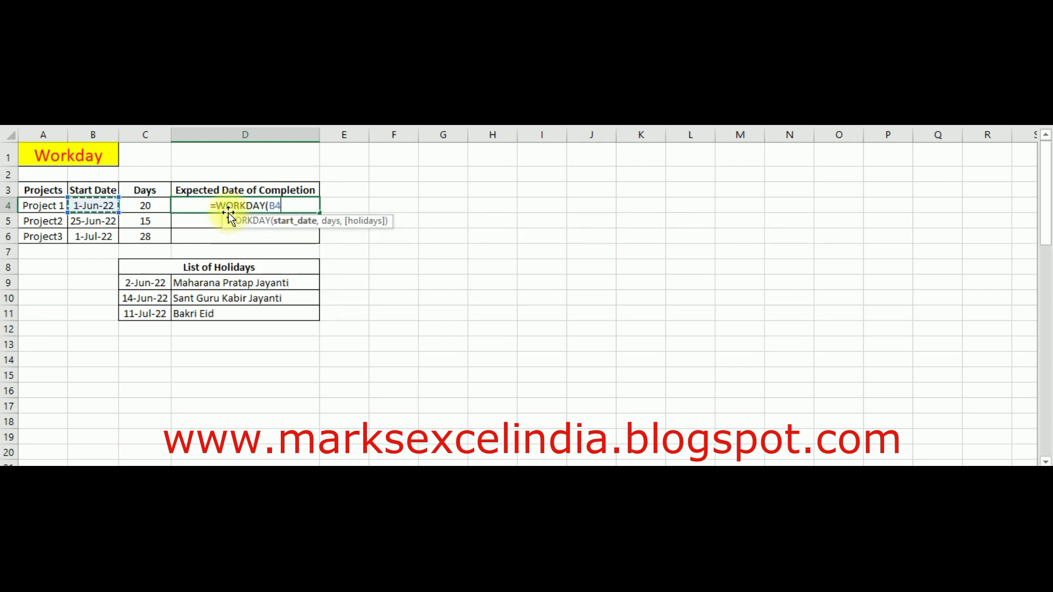
{"action": "key", "text": "Right"}
{"action": "type", "text": ","}
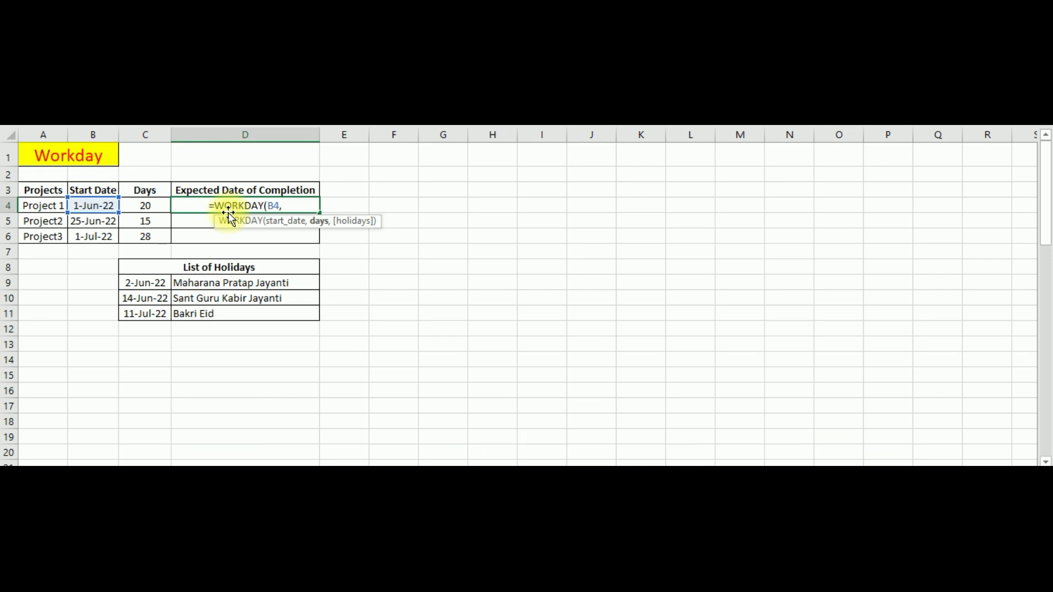
Add C4 as days and absolute holidays $C$9:$C$11, then commit the formula
{"action": "key", "text": "Left"}
{"action": "key", "text": "Left"}
{"action": "key", "text": "Right"}
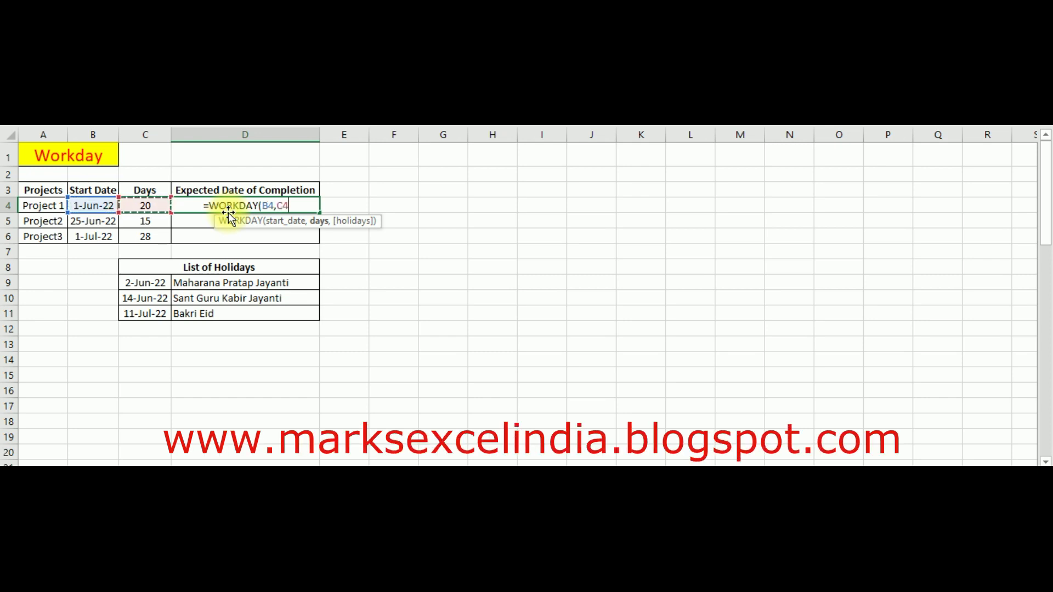
{"action": "type", "text": ","}
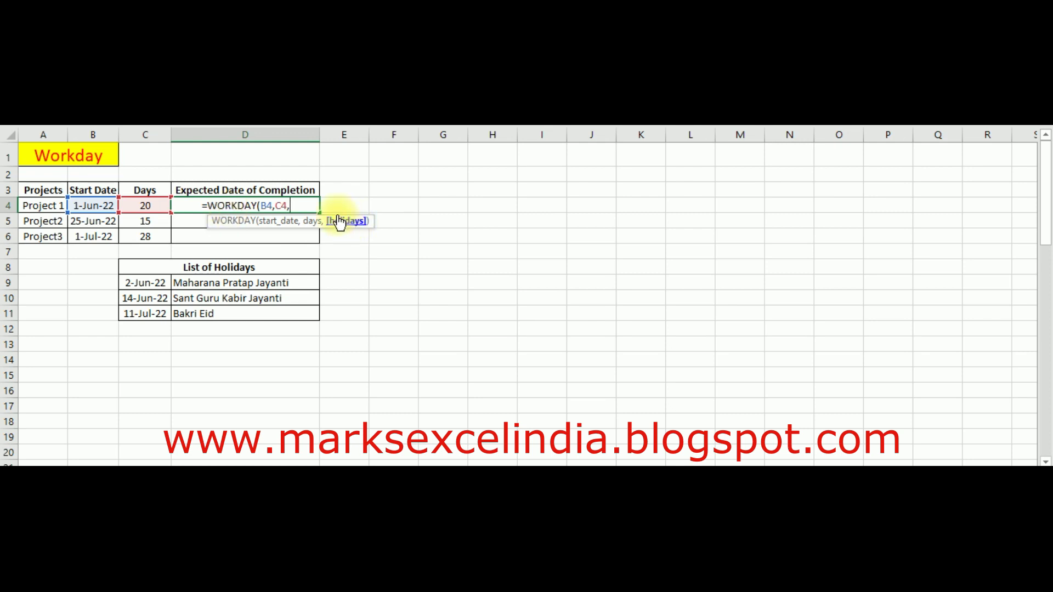
{"action": "left_click_drag", "start_coordinate": [145, 288], "coordinate": [141, 310]}
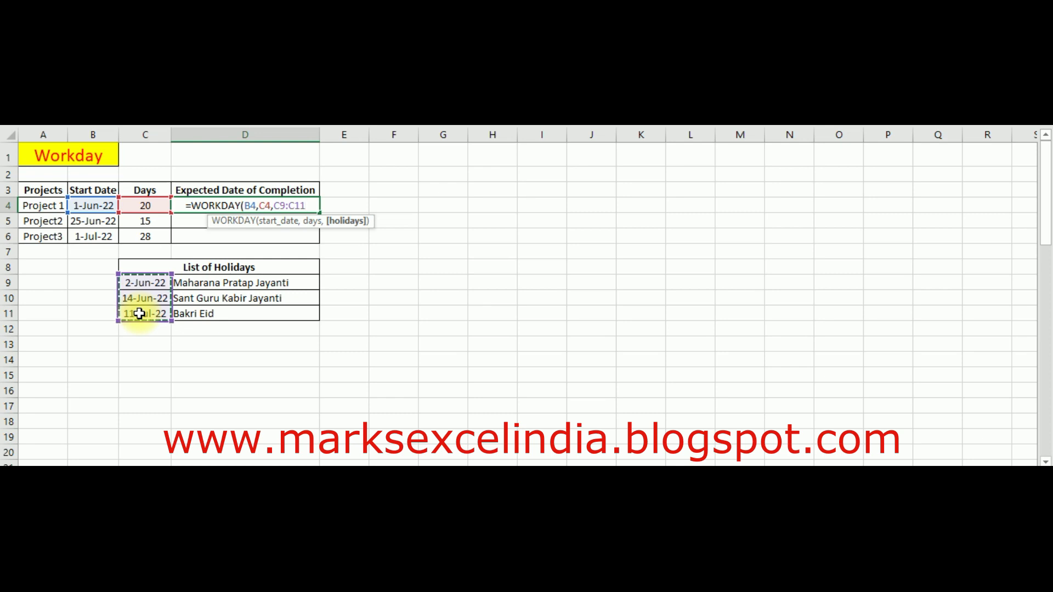
{"action": "key", "text": "F4"}
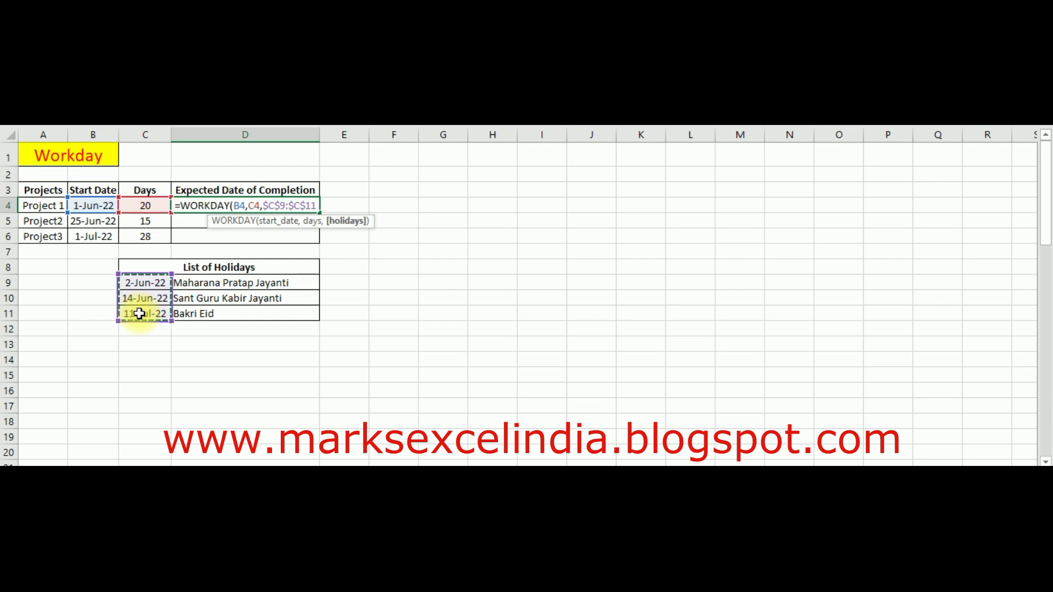
{"action": "key", "text": "Return"}
{"action": "key", "text": "Up"}
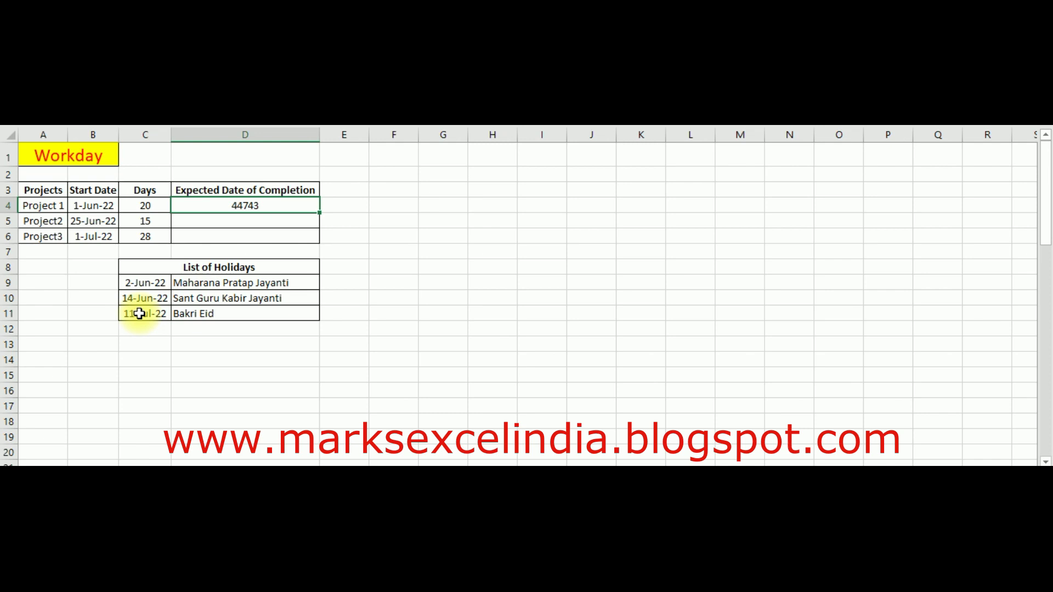
Fill the D4 WORKDAY formula down to D5 and D6 with Ctrl+D
{"action": "key", "text": "ctrl+d"}
{"action": "key", "text": "ctrl+z"}
{"action": "key", "text": "shift+Down"}
{"action": "key", "text": "shift+Down"}
{"action": "key", "text": "ctrl+d"}
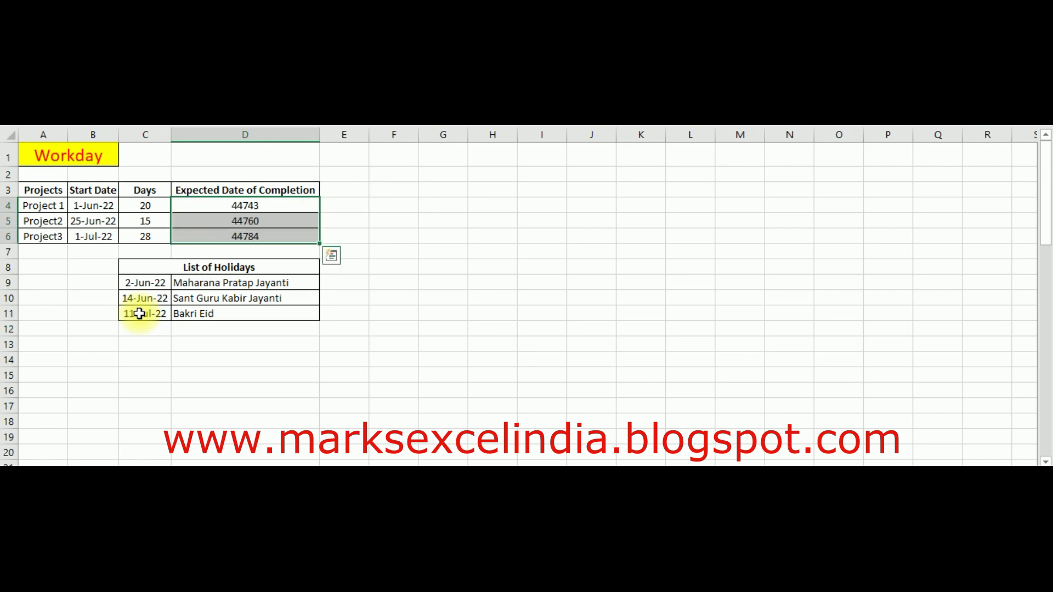
{"action": "left_click", "coordinate": [387, 250]}
Format D4:D6 with the 14-Mar-12 date style and check each result
{"action": "left_click", "coordinate": [276, 208]}
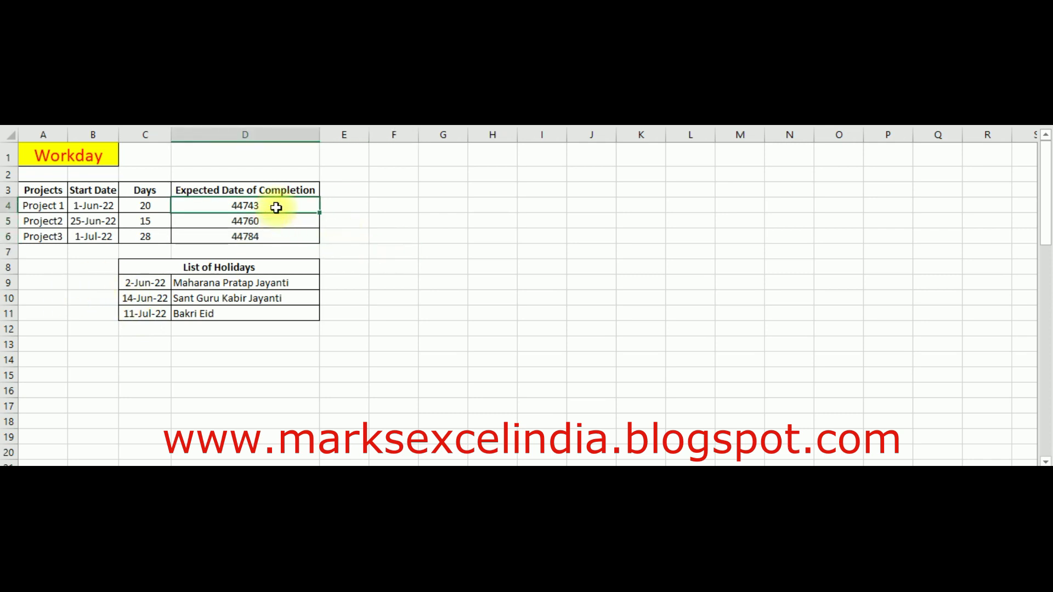
{"action": "left_click_drag", "start_coordinate": [276, 207], "coordinate": [284, 233]}
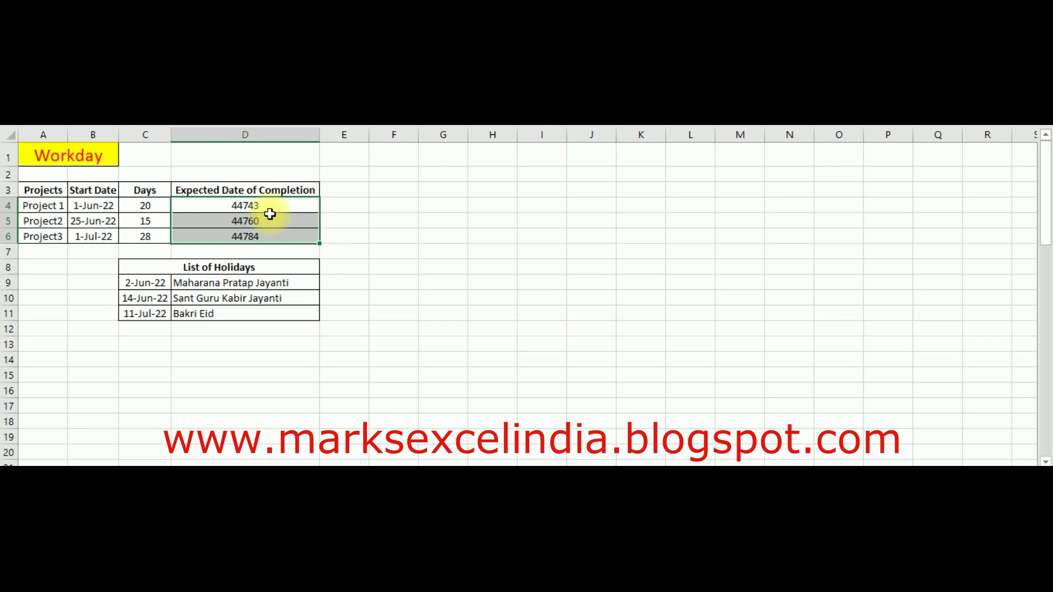
{"action": "key", "text": "ctrl+1"}
{"action": "left_click_drag", "start_coordinate": [461, 57], "coordinate": [441, 150]}
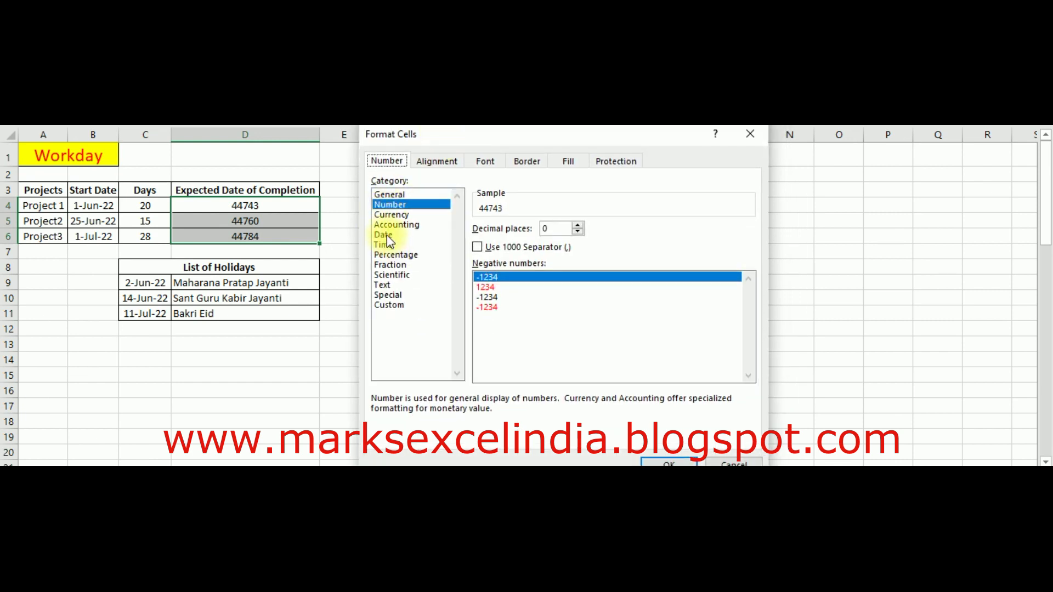
{"action": "left_click", "coordinate": [385, 235]}
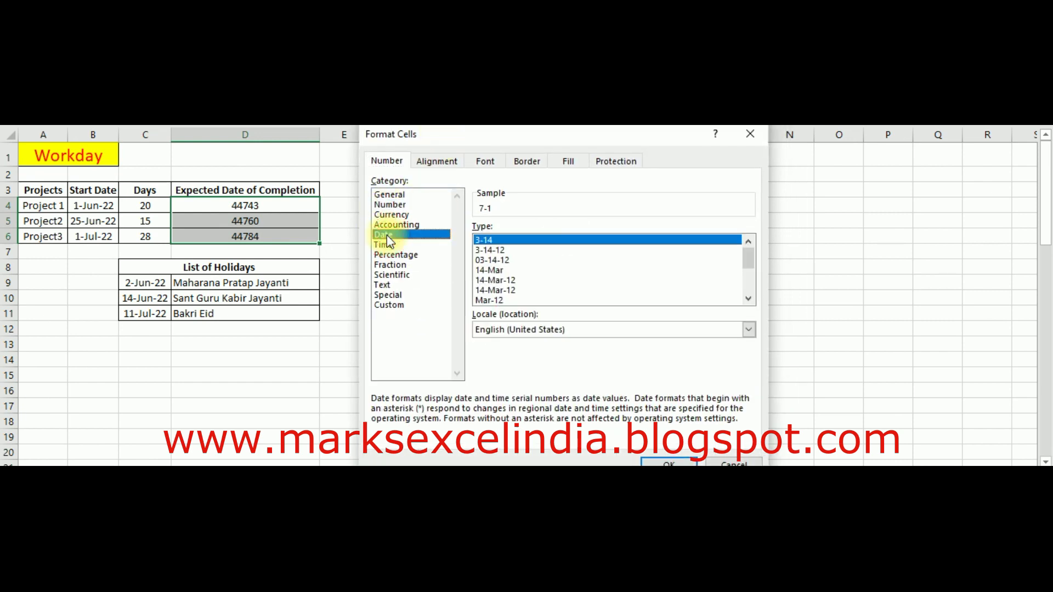
{"action": "left_click", "coordinate": [498, 280]}
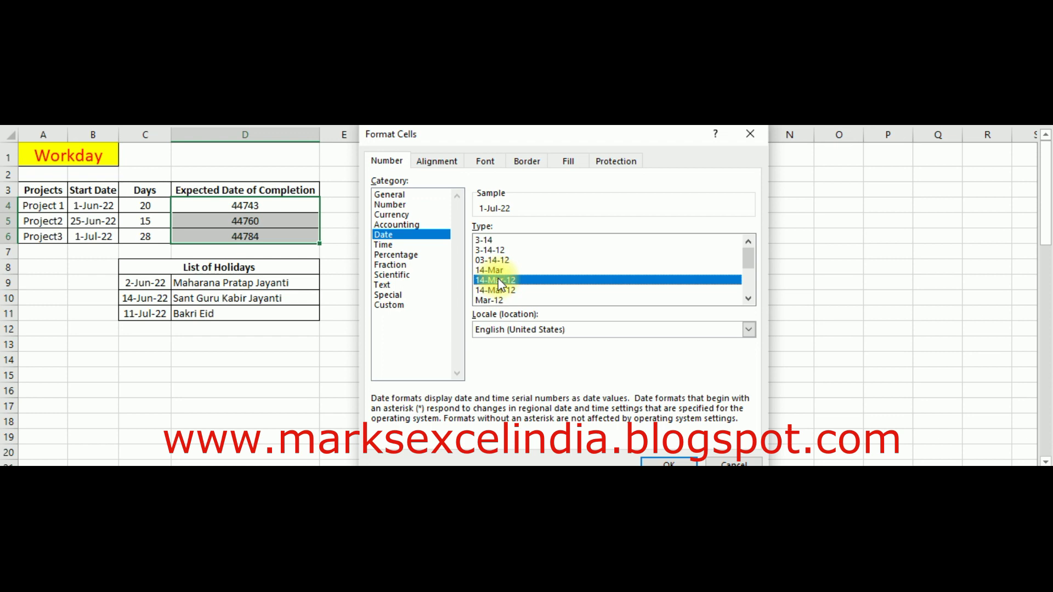
{"action": "left_click", "coordinate": [667, 463]}
{"action": "left_click", "coordinate": [247, 215]}
{"action": "left_click", "coordinate": [246, 207]}
{"action": "left_click", "coordinate": [256, 234]}
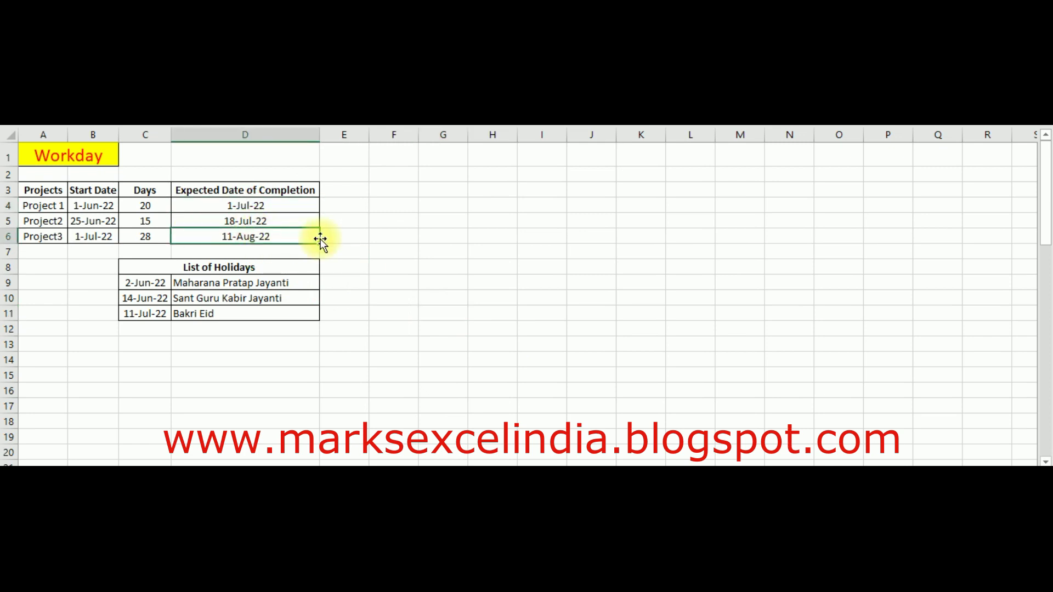
{"action": "left_click", "coordinate": [340, 232]}
{"action": "left_click", "coordinate": [87, 157]}
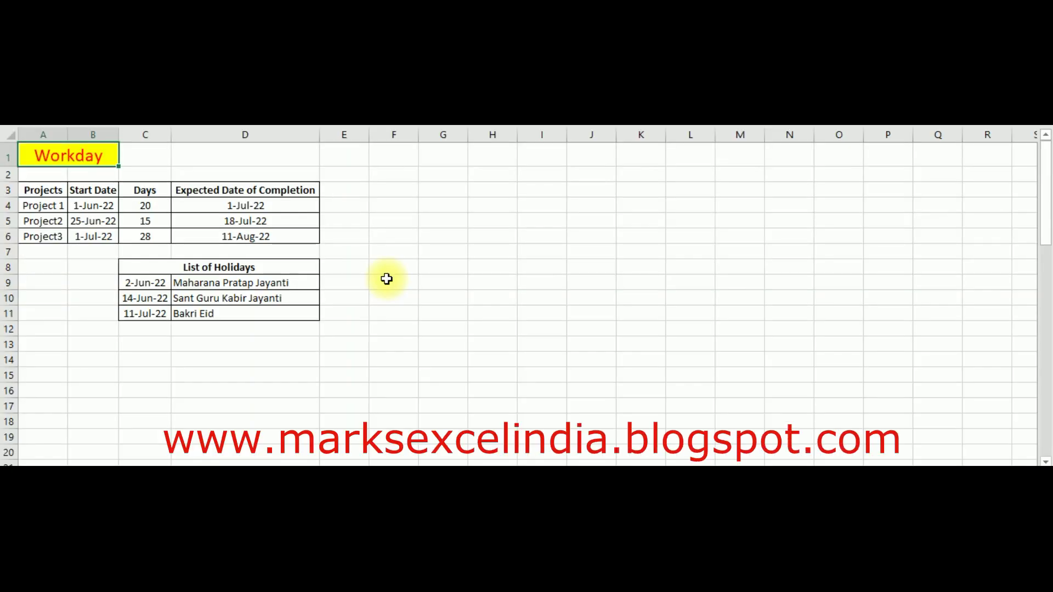
{"action": "scroll", "coordinate": [386, 279], "scroll_direction": "down", "scroll_amount": 12}
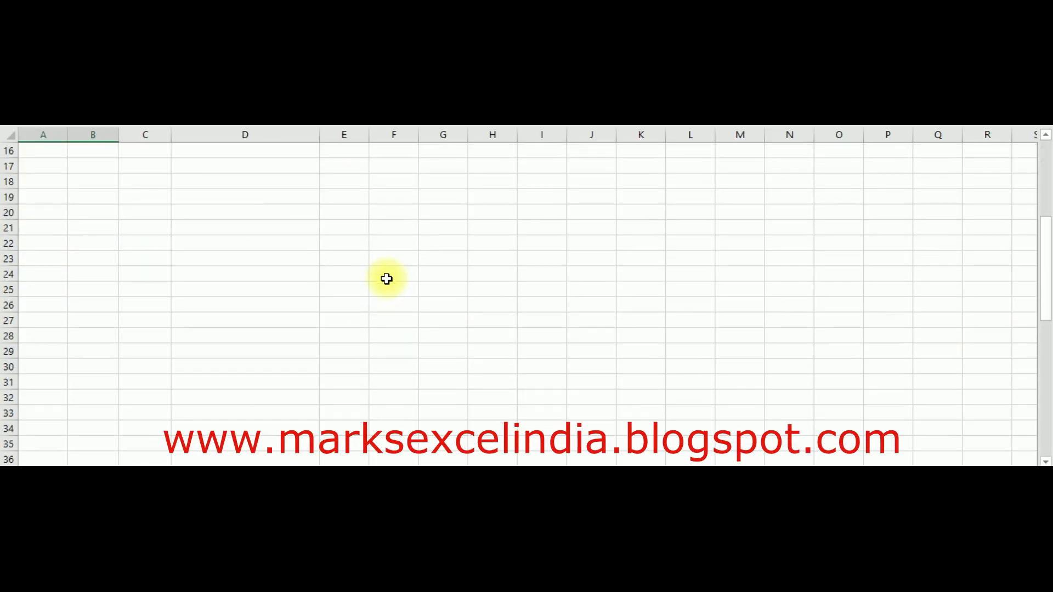
{"action": "scroll", "coordinate": [386, 279], "scroll_direction": "down", "scroll_amount": 1}
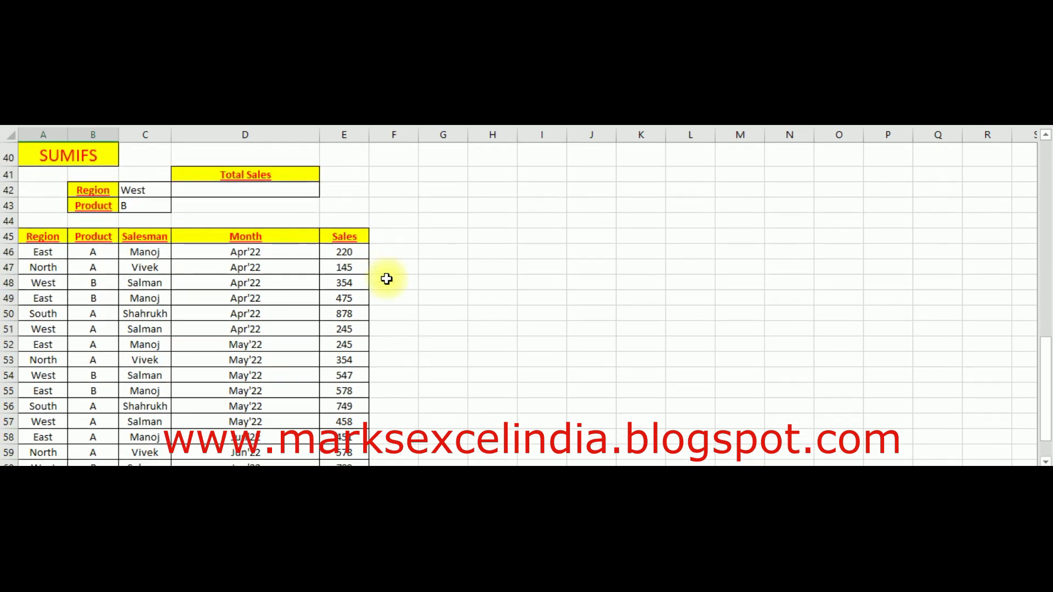
{"action": "left_click", "coordinate": [63, 155]}
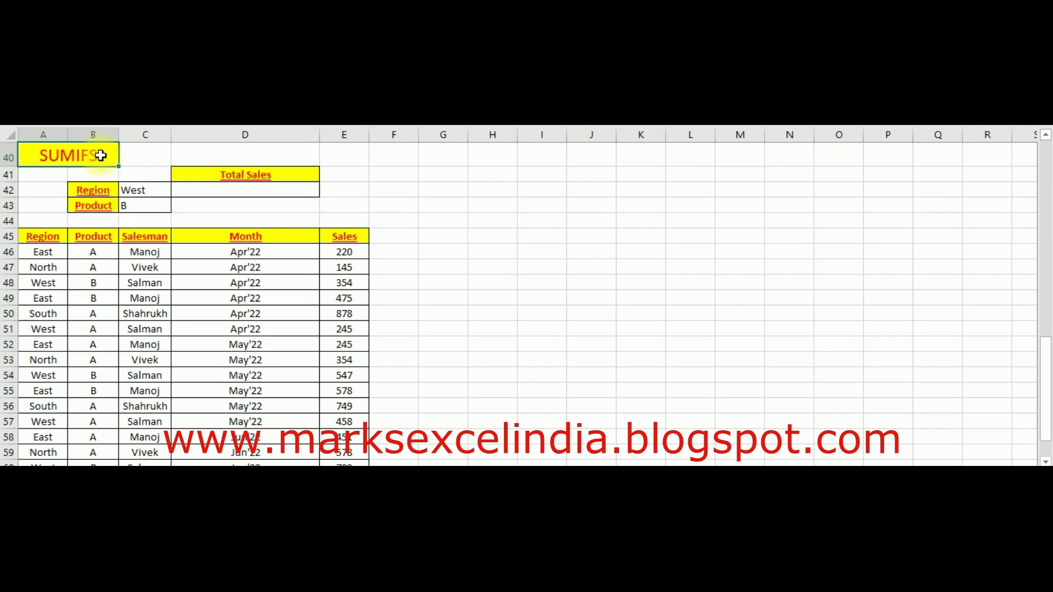
{"action": "left_click", "coordinate": [129, 207]}
{"action": "left_click", "coordinate": [54, 237]}
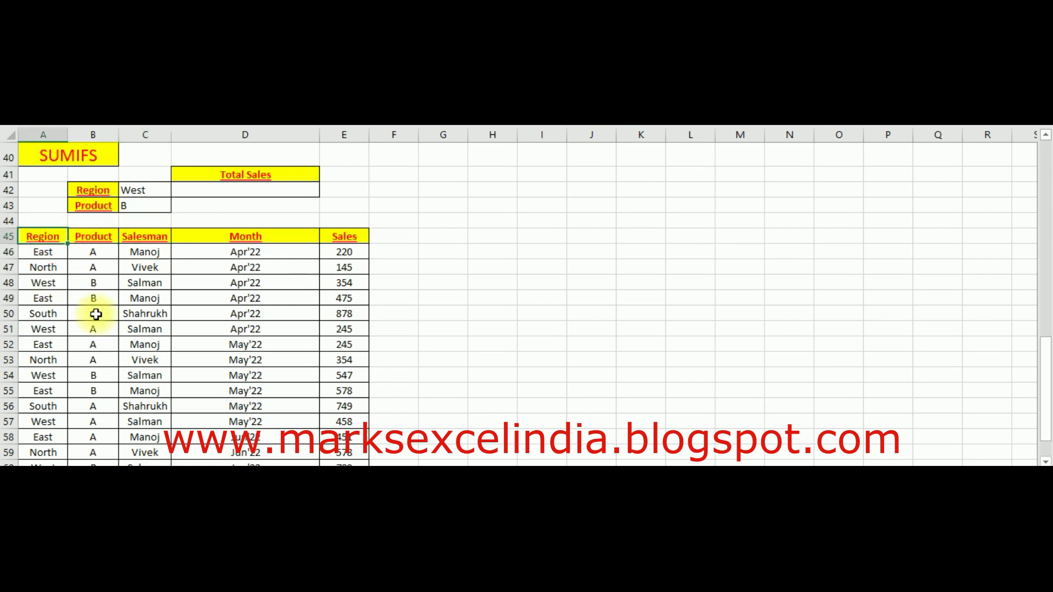
{"action": "left_click", "coordinate": [133, 284]}
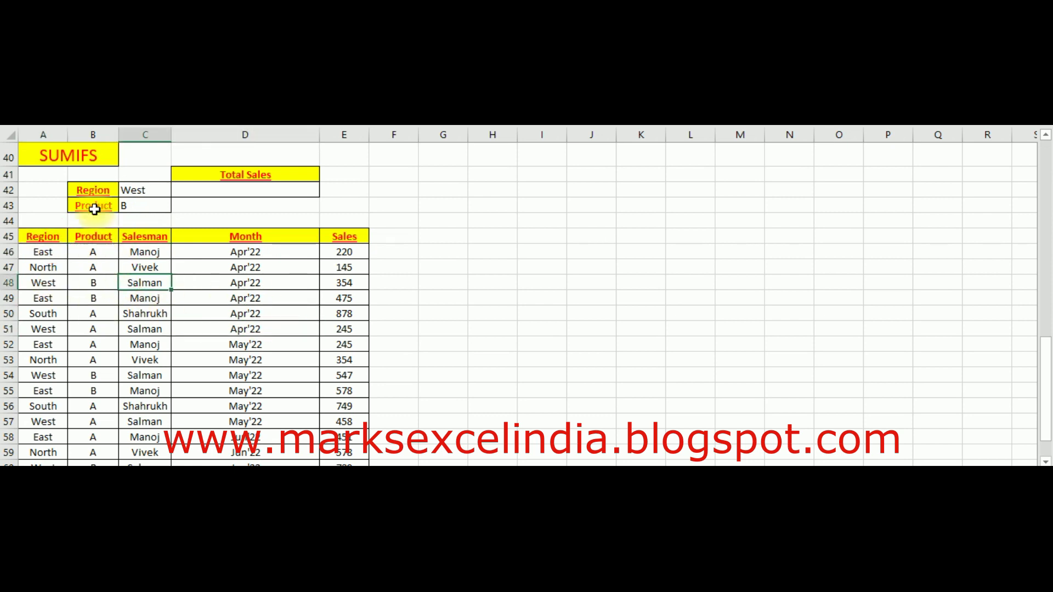
{"action": "left_click", "coordinate": [84, 191]}
{"action": "left_click", "coordinate": [134, 192]}
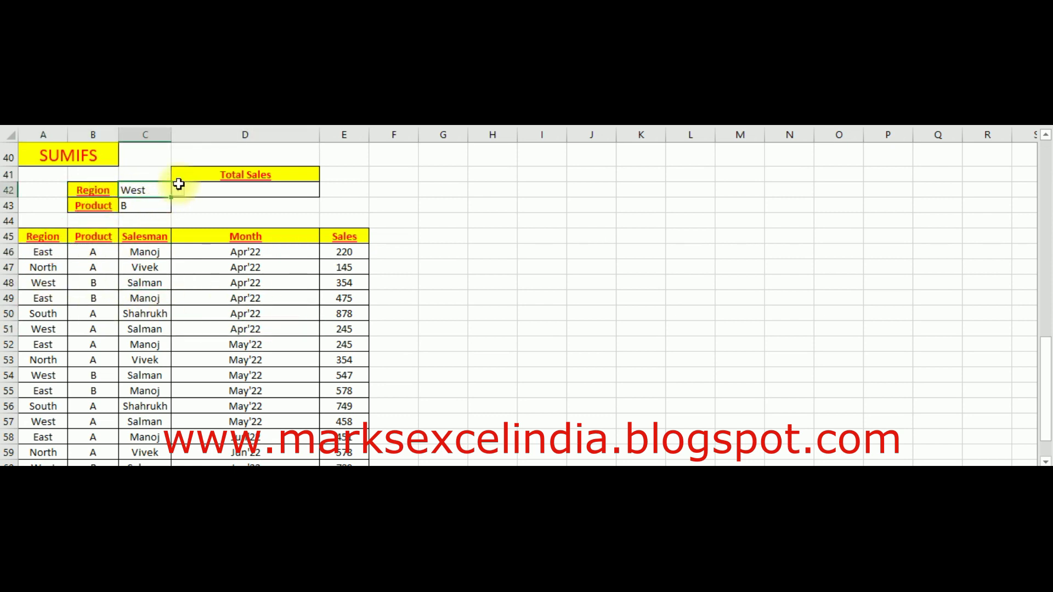
{"action": "left_click", "coordinate": [179, 191]}
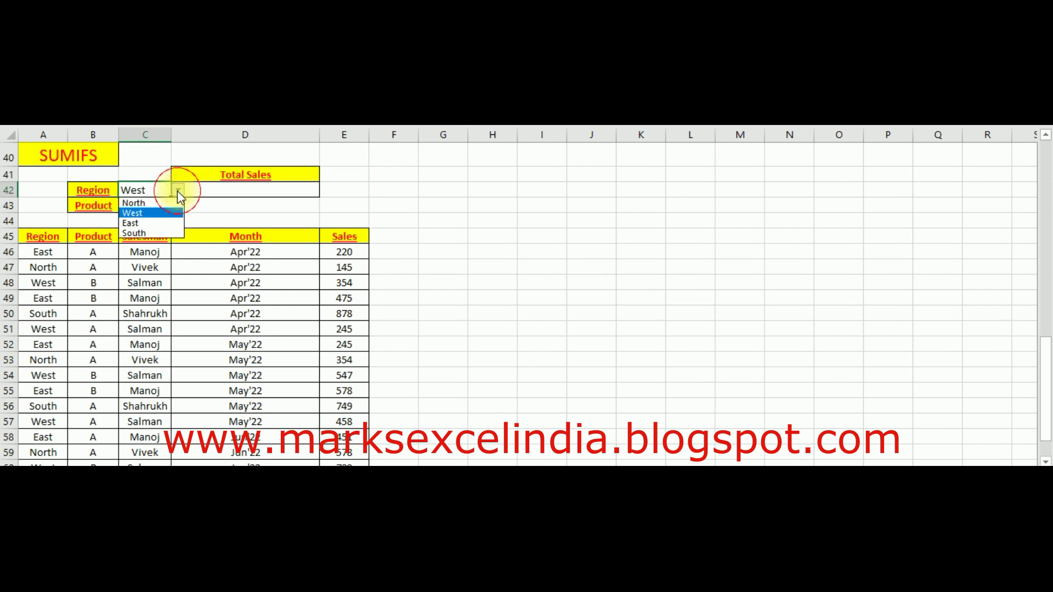
{"action": "left_click", "coordinate": [141, 208]}
{"action": "left_click", "coordinate": [143, 205]}
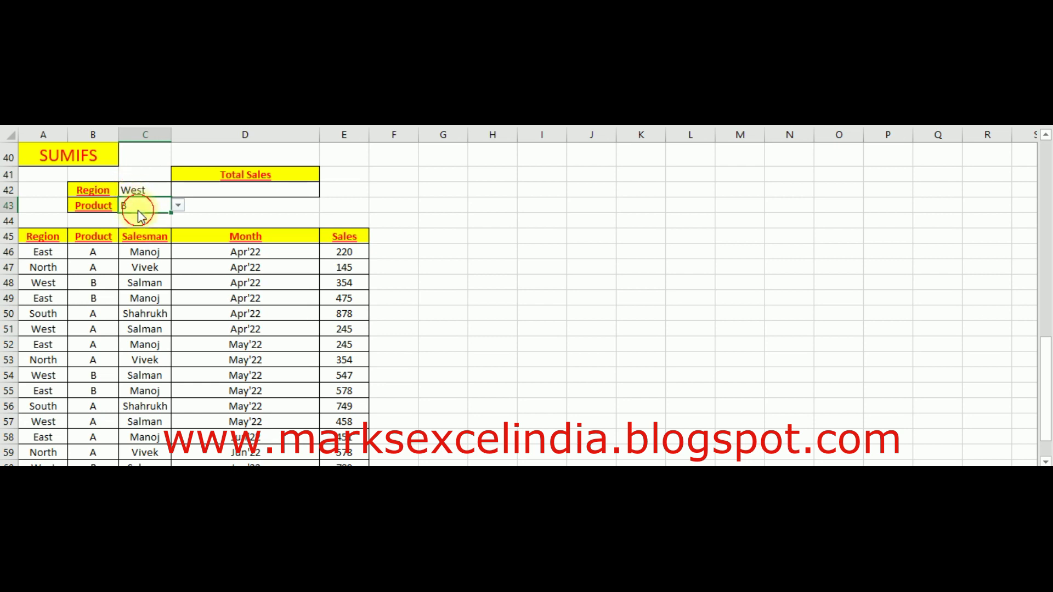
{"action": "left_click", "coordinate": [139, 192]}
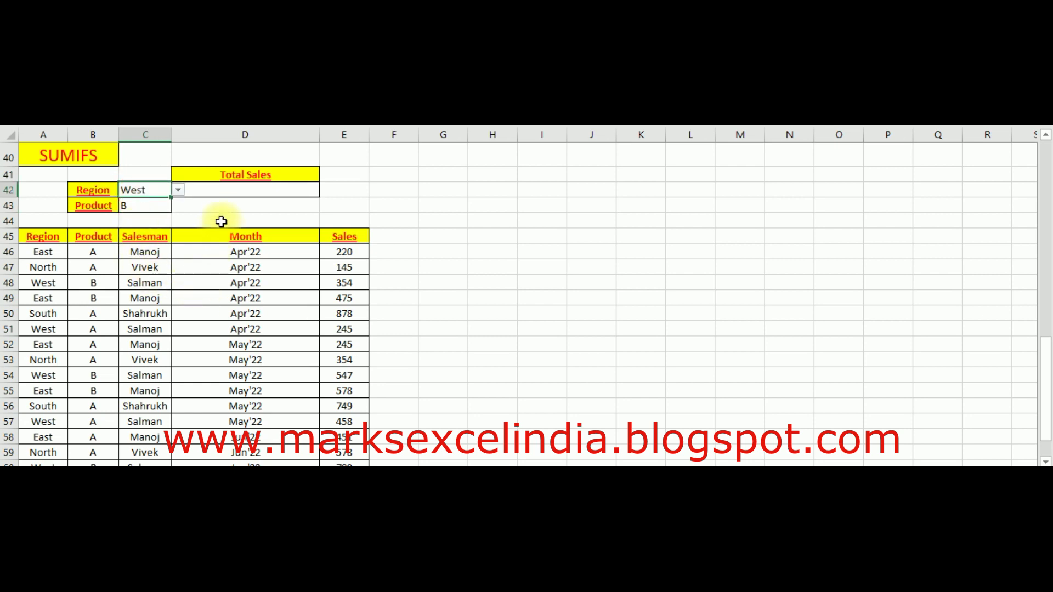
{"action": "left_click", "coordinate": [228, 195]}
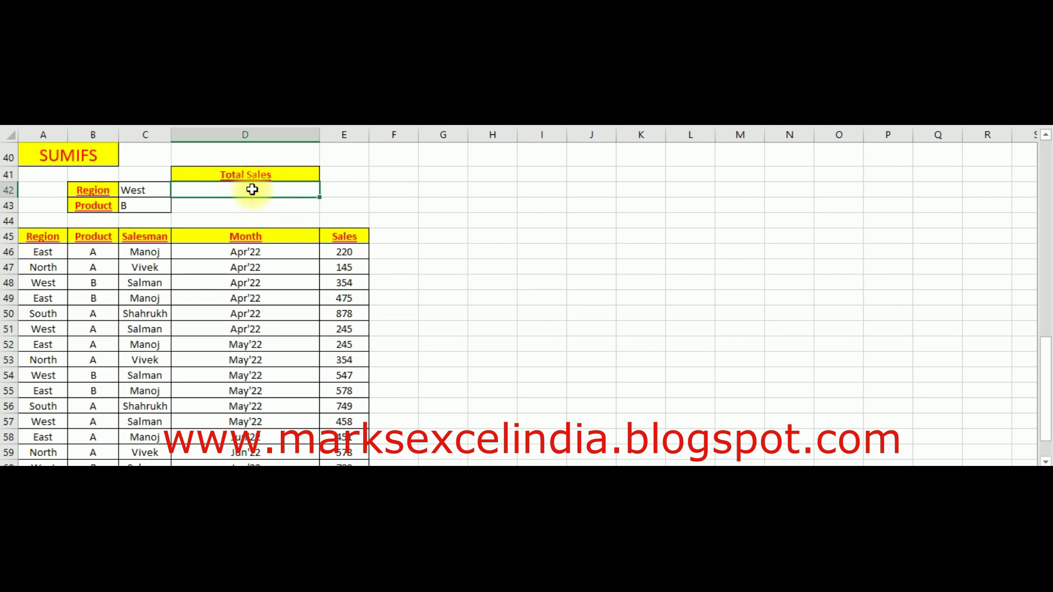
In D42, begin =SUMIFS with sum range E46:E63 followed by a comma
{"action": "left_click", "coordinate": [346, 279]}
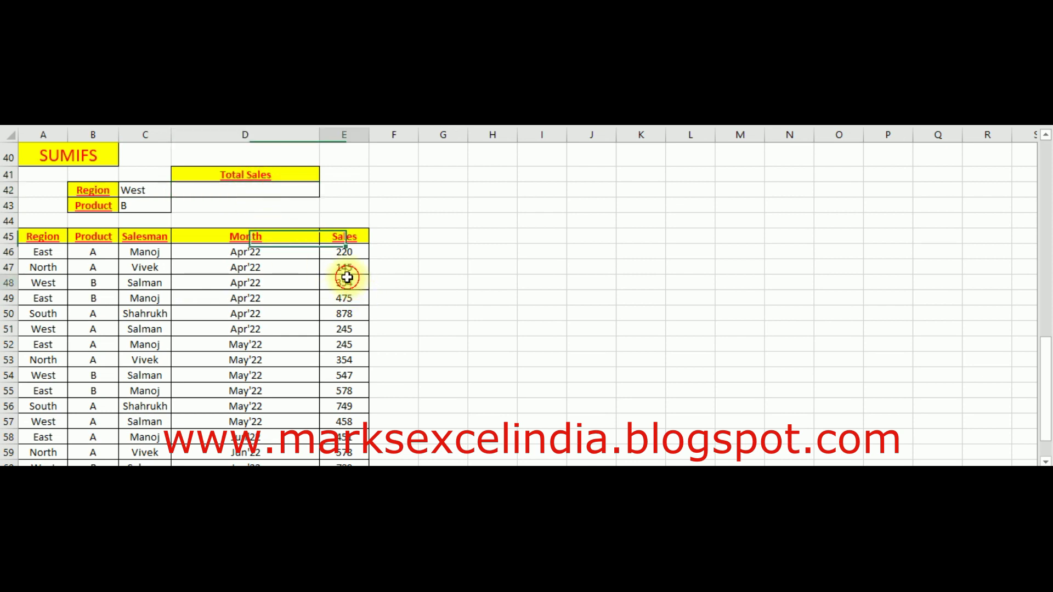
{"action": "left_click", "coordinate": [218, 192]}
{"action": "type", "text": "=sum"}
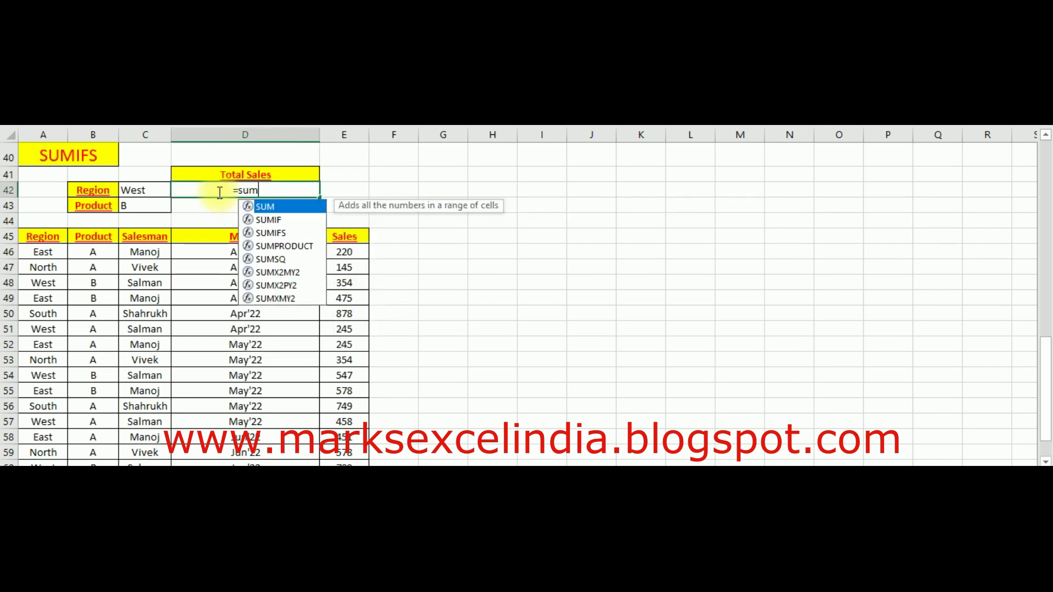
{"action": "type", "text": "ifs"}
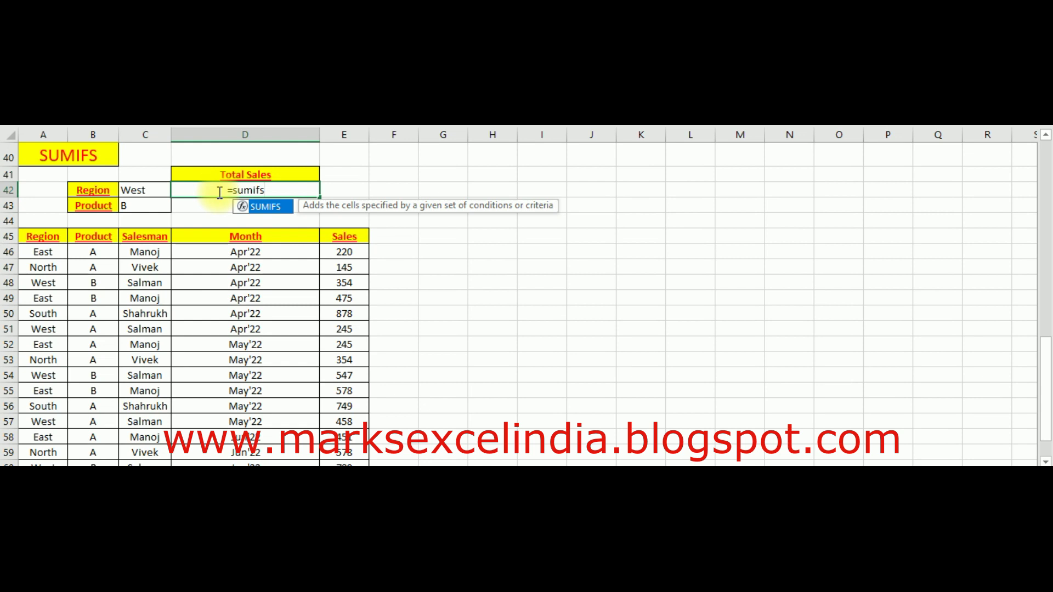
{"action": "key", "text": "Tab"}
{"action": "key", "text": "Left"}
{"action": "key", "text": "Down"}
{"action": "key", "text": "Down"}
{"action": "key", "text": "Down"}
{"action": "key", "text": "Right"}
{"action": "key", "text": "Right"}
{"action": "key", "text": "Right"}
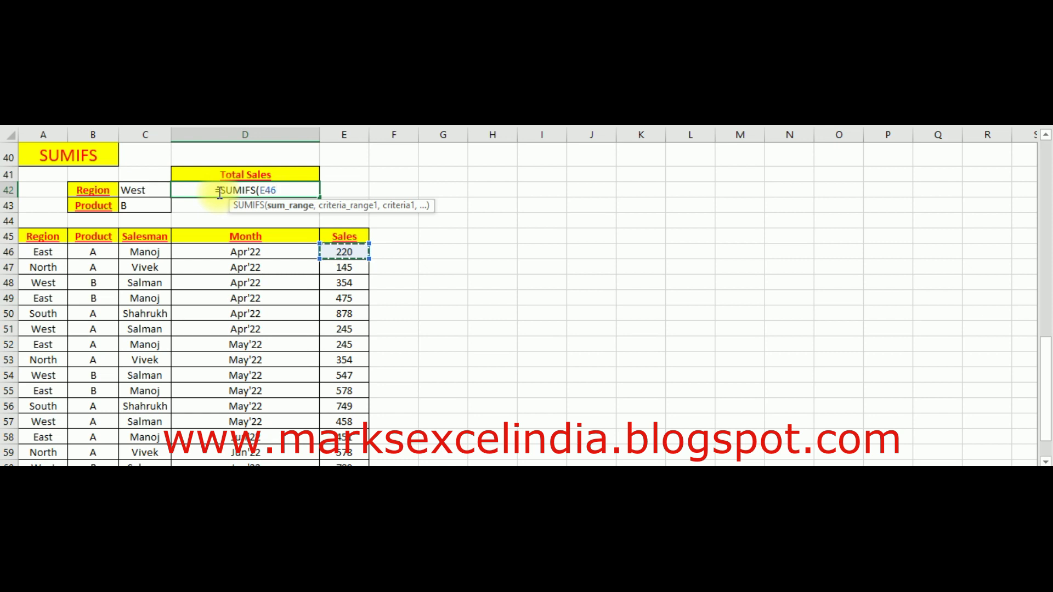
{"action": "key", "text": "ctrl+shift+Down"}
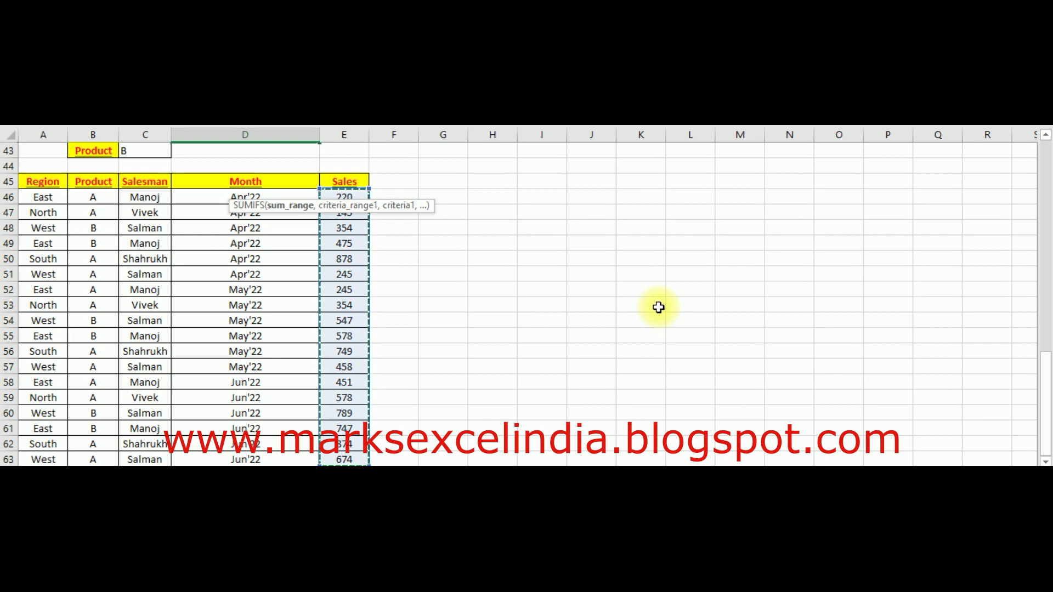
{"action": "key", "text": "ctrl+BackSpace"}
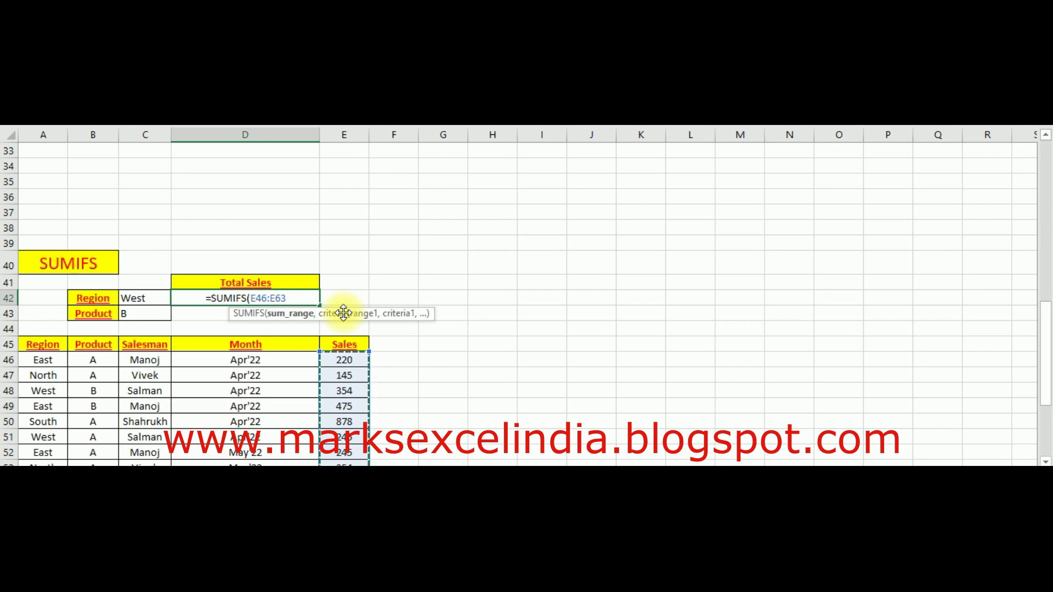
{"action": "type", "text": ","}
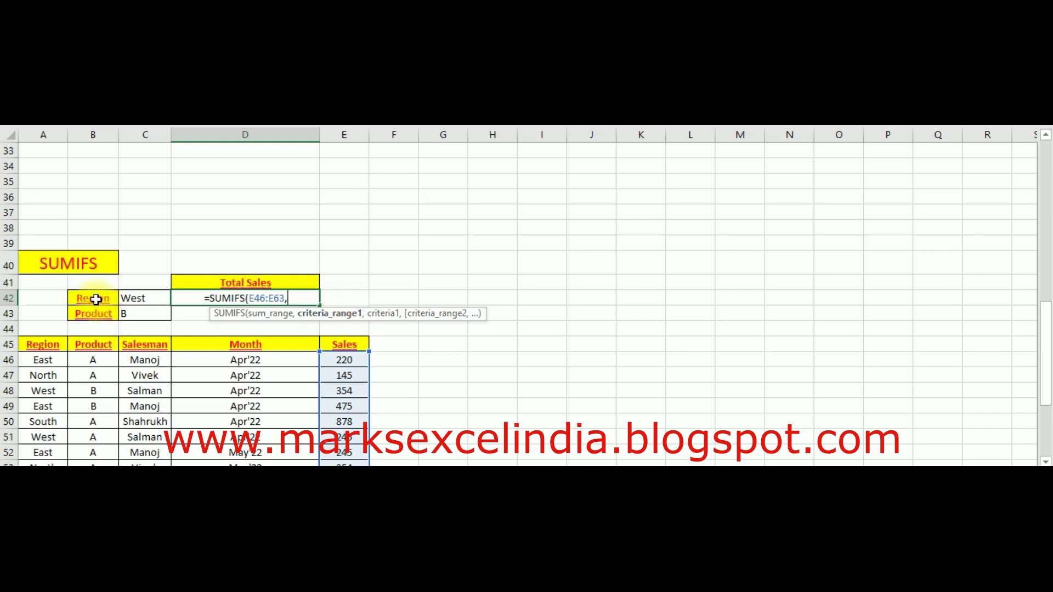
Add the region criteria pair A46:A63 and C42 to the SUMIFS
{"action": "left_click", "coordinate": [37, 359]}
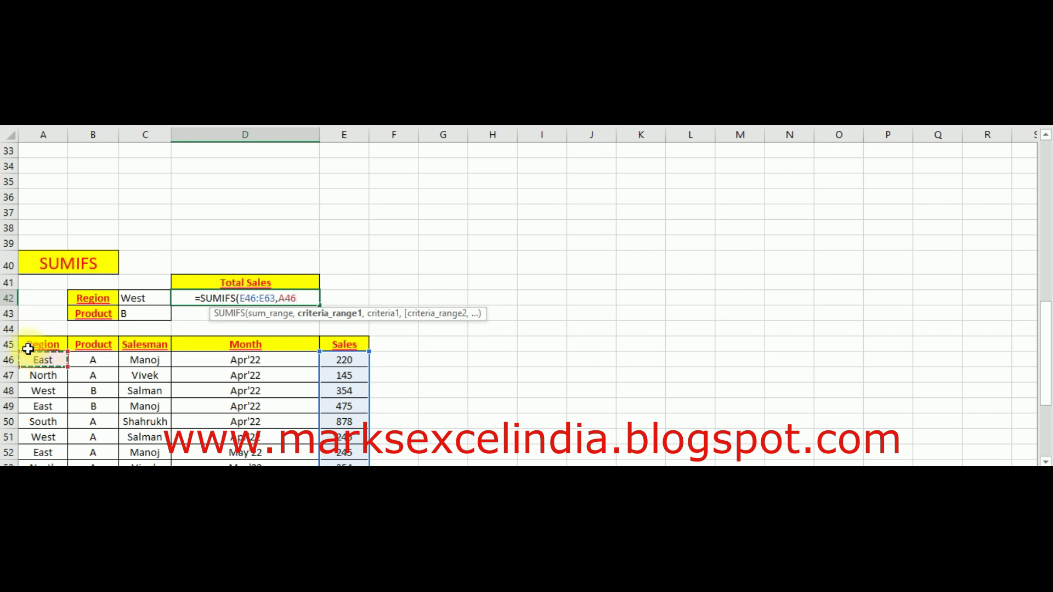
{"action": "key", "text": "ctrl+shift+Down"}
{"action": "type", "text": ","}
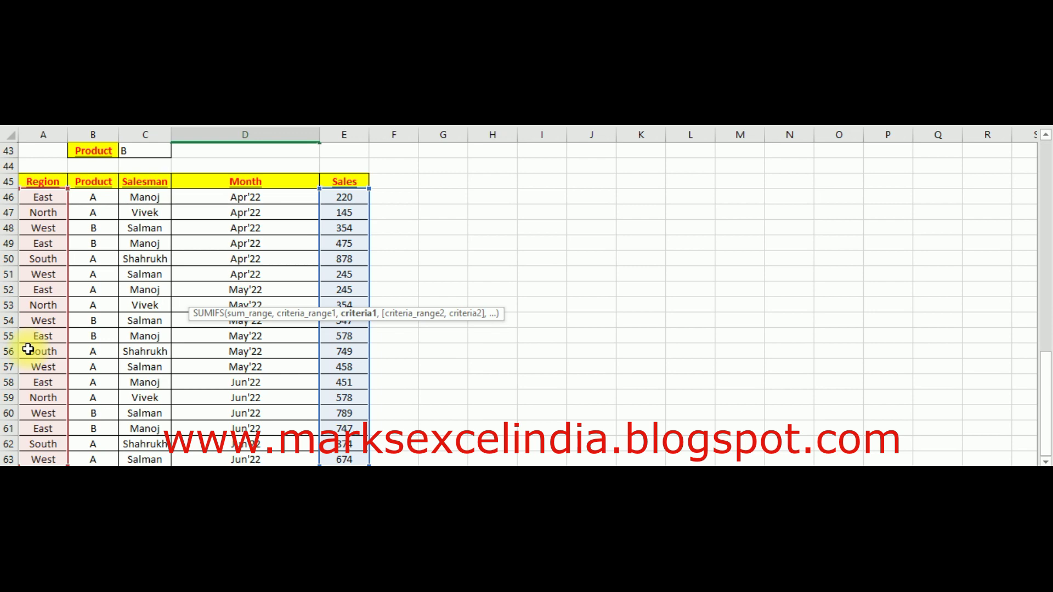
{"action": "scroll", "coordinate": [28, 349], "scroll_direction": "up", "scroll_amount": 3}
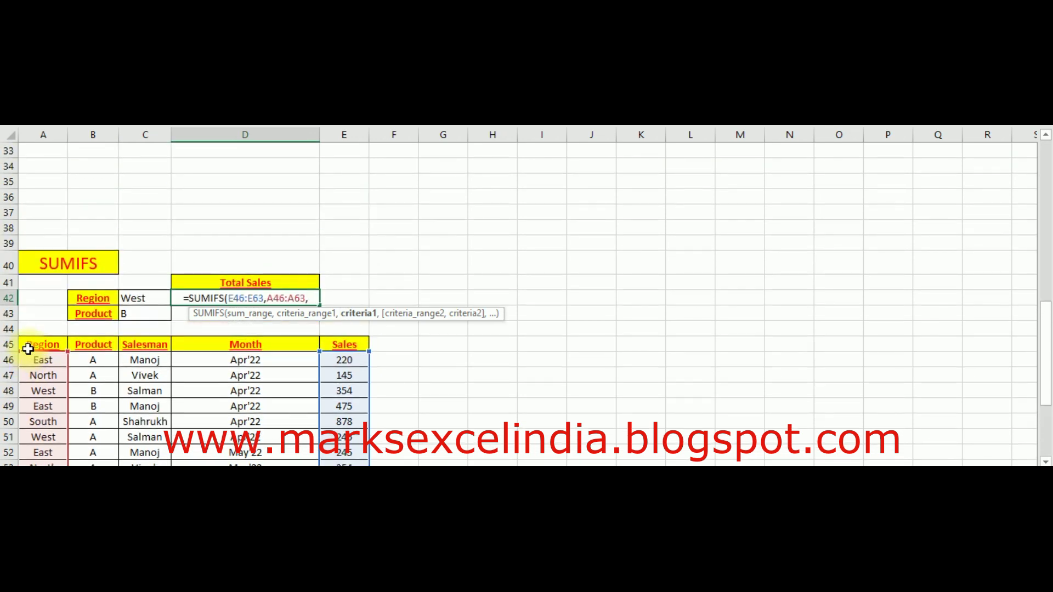
{"action": "left_click", "coordinate": [133, 297]}
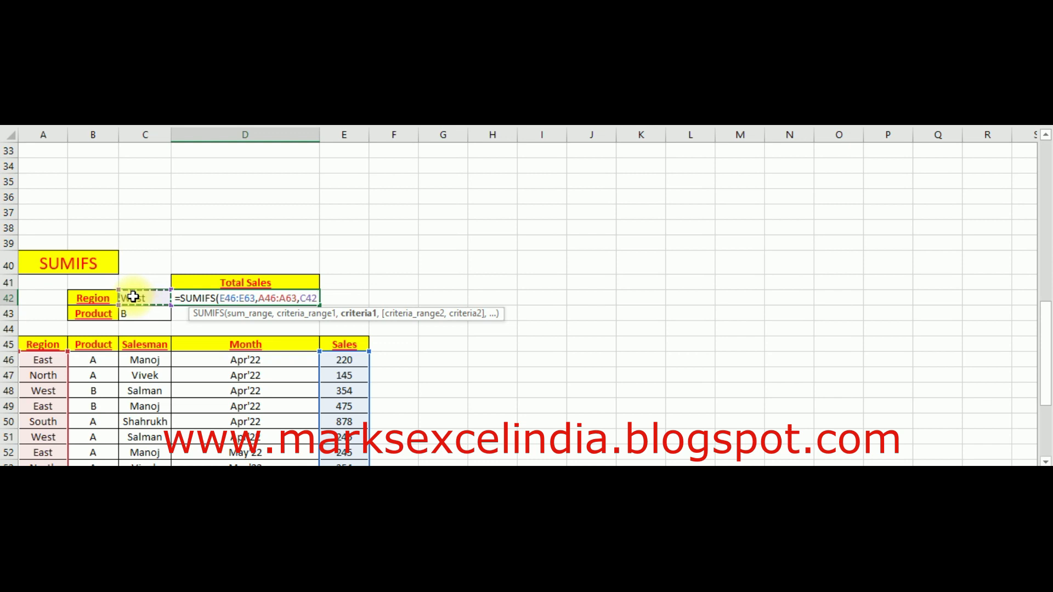
{"action": "type", "text": ","}
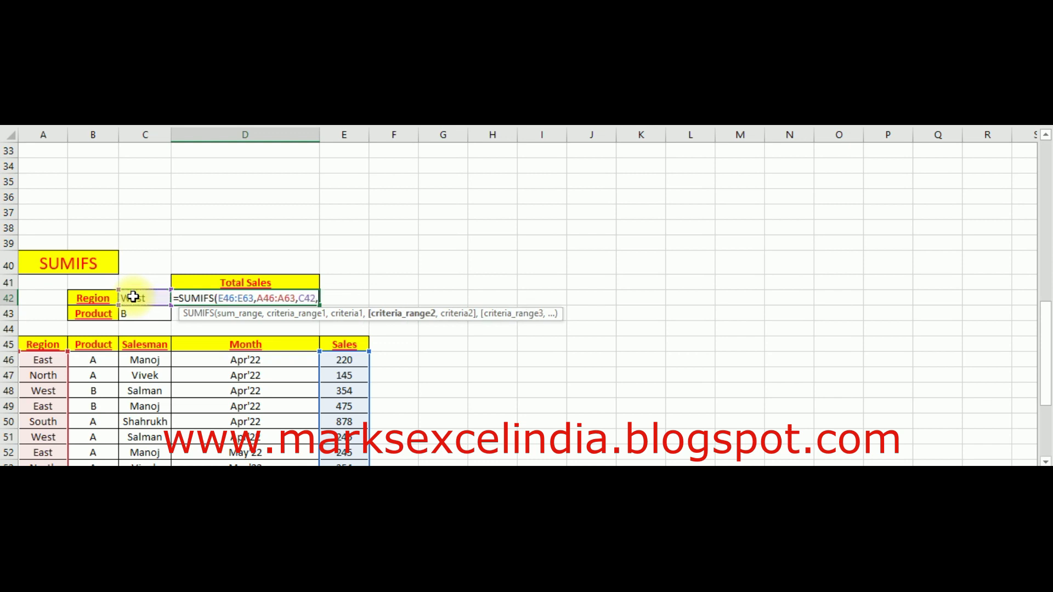
Add the product criteria pair B46:B63 and C43, then close and commit the formula
{"action": "left_click", "coordinate": [92, 359]}
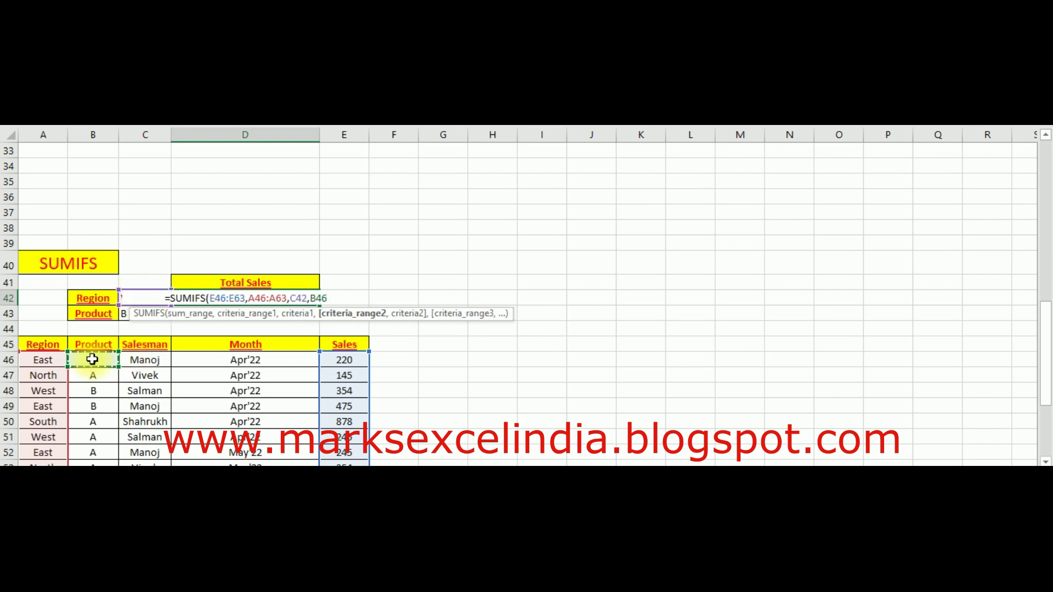
{"action": "key", "text": "ctrl+shift+Down"}
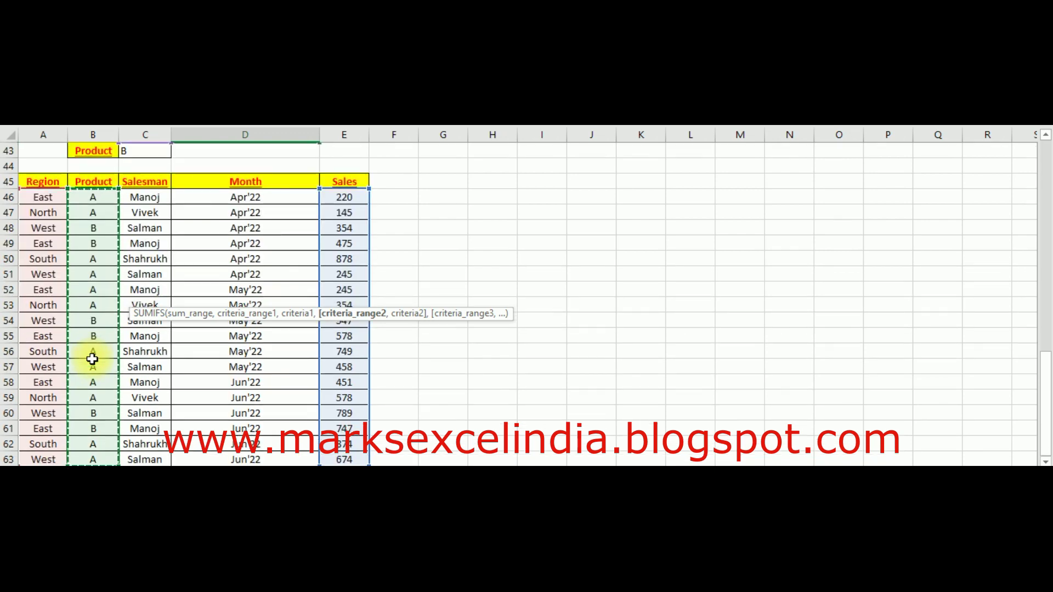
{"action": "type", "text": ","}
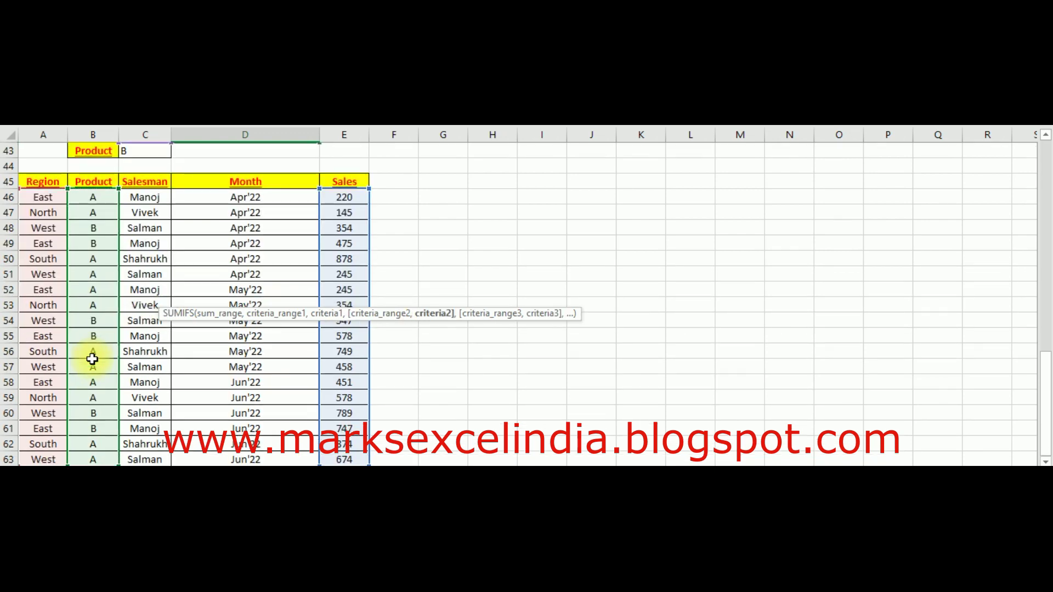
{"action": "scroll", "coordinate": [92, 359], "scroll_direction": "up", "scroll_amount": 3}
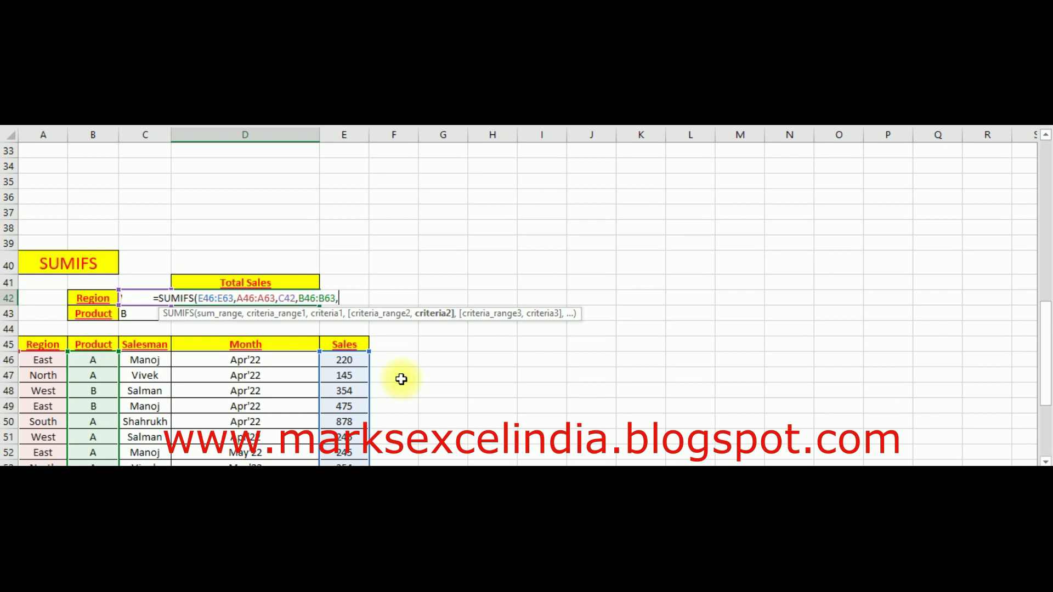
{"action": "left_click", "coordinate": [140, 315]}
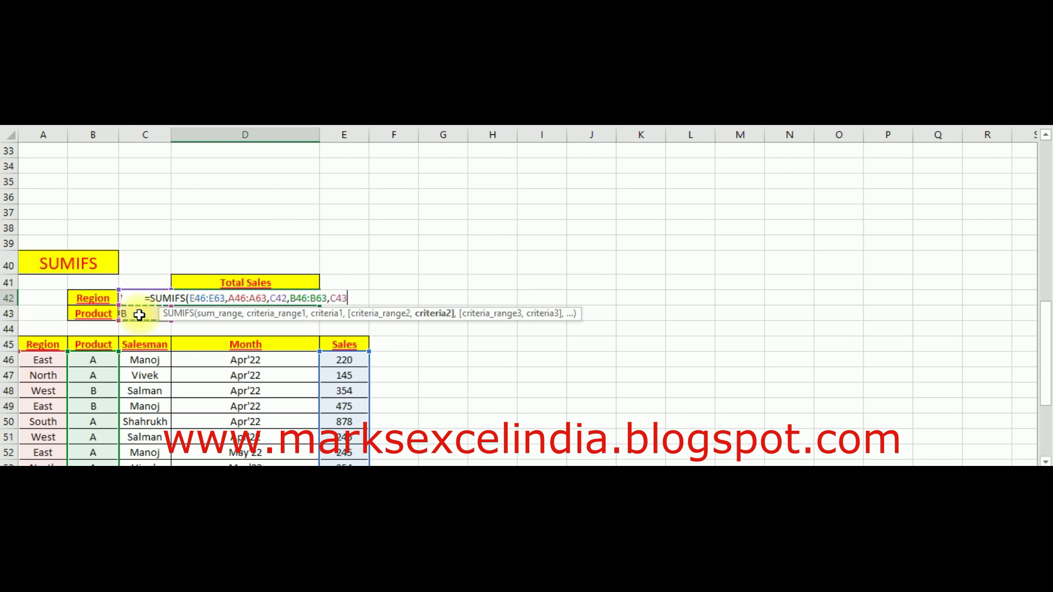
{"action": "type", "text": ")"}
{"action": "key", "text": "Return"}
{"action": "key", "text": "Up"}
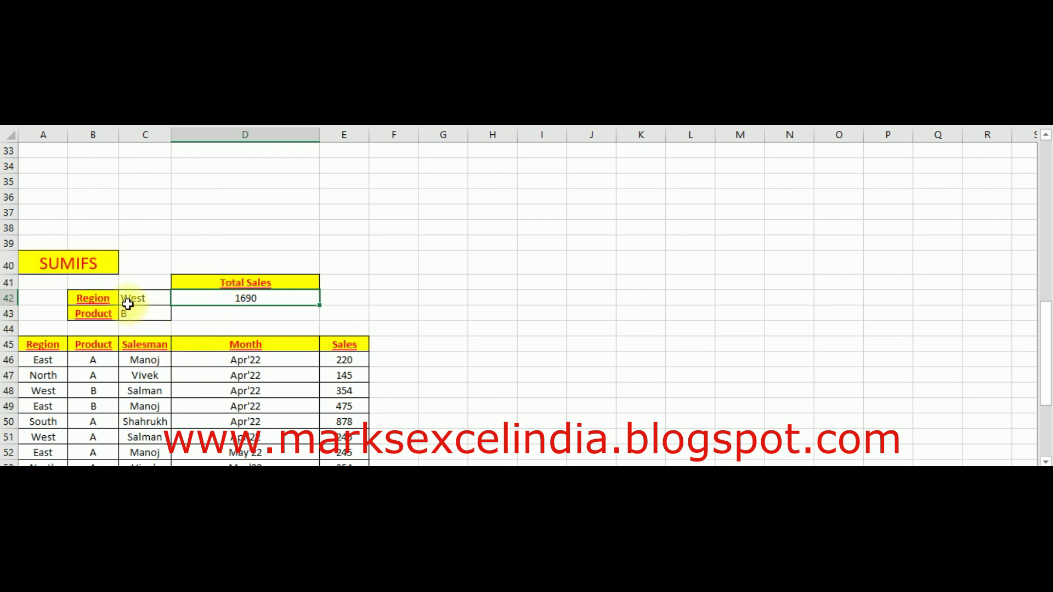
Switch the C42 Region dropdown to East, then North, then South
{"action": "left_click", "coordinate": [133, 301]}
{"action": "left_click", "coordinate": [178, 297]}
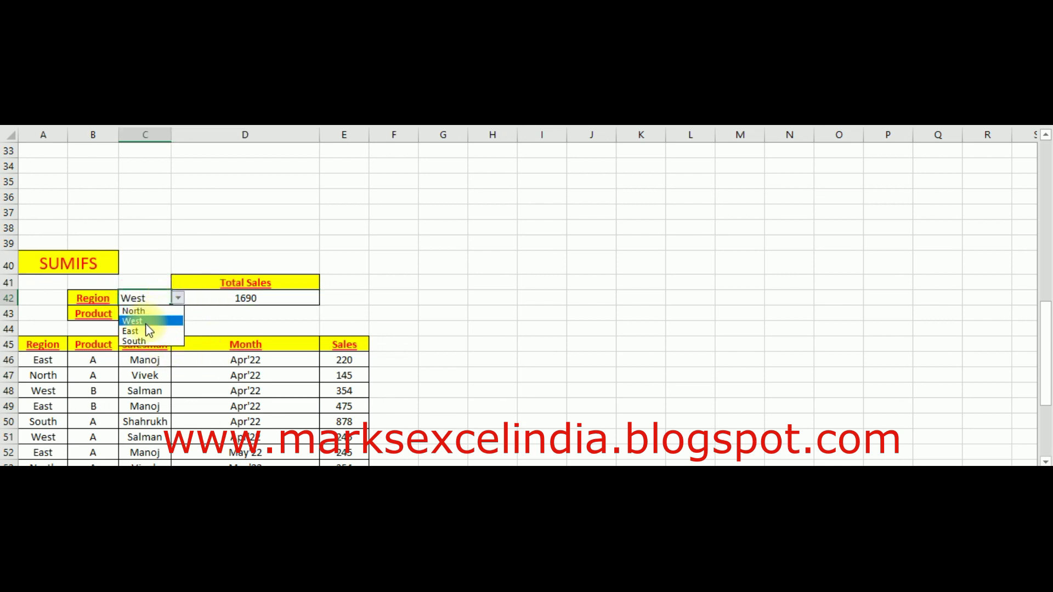
{"action": "left_click", "coordinate": [143, 329]}
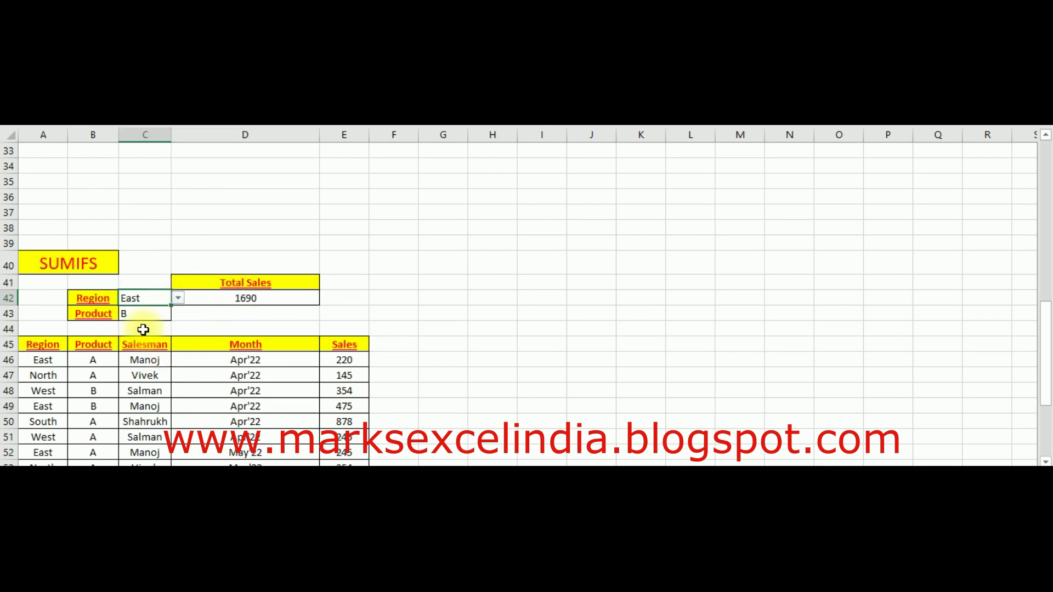
{"action": "left_click", "coordinate": [179, 298]}
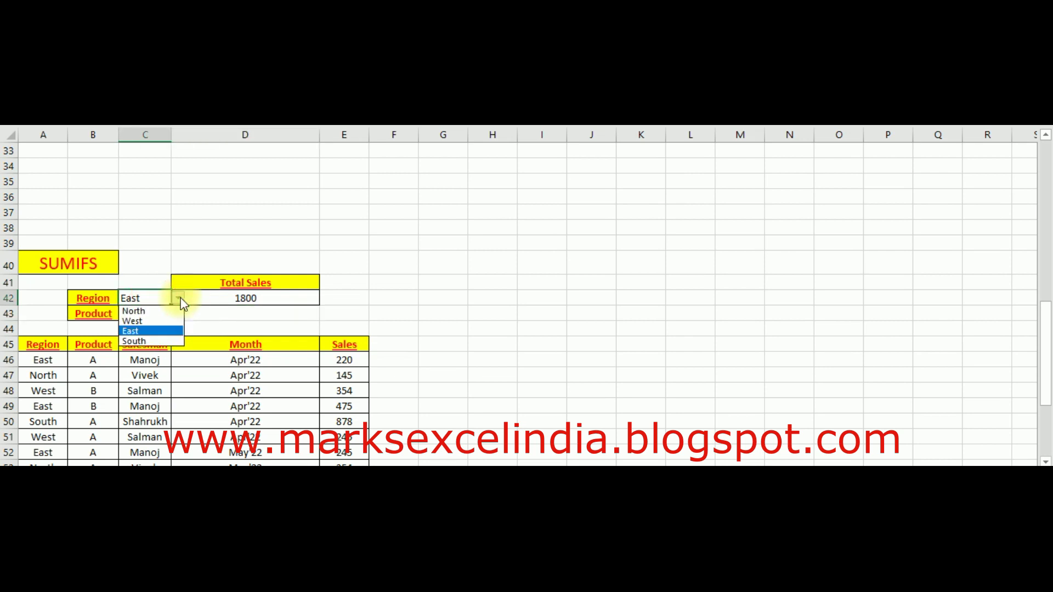
{"action": "left_click", "coordinate": [150, 313]}
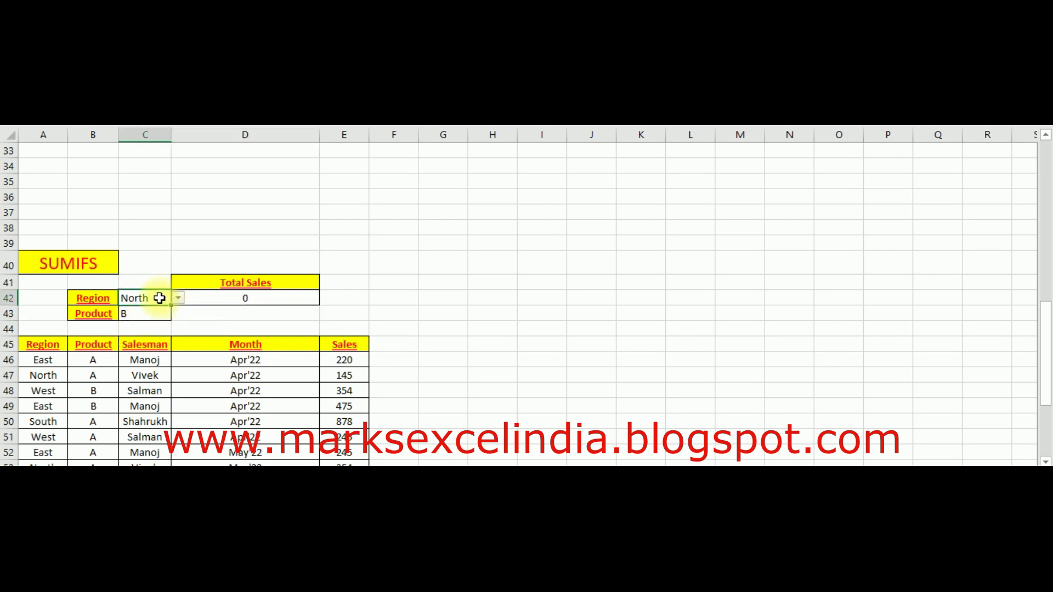
{"action": "left_click", "coordinate": [178, 297]}
{"action": "left_click", "coordinate": [153, 342]}
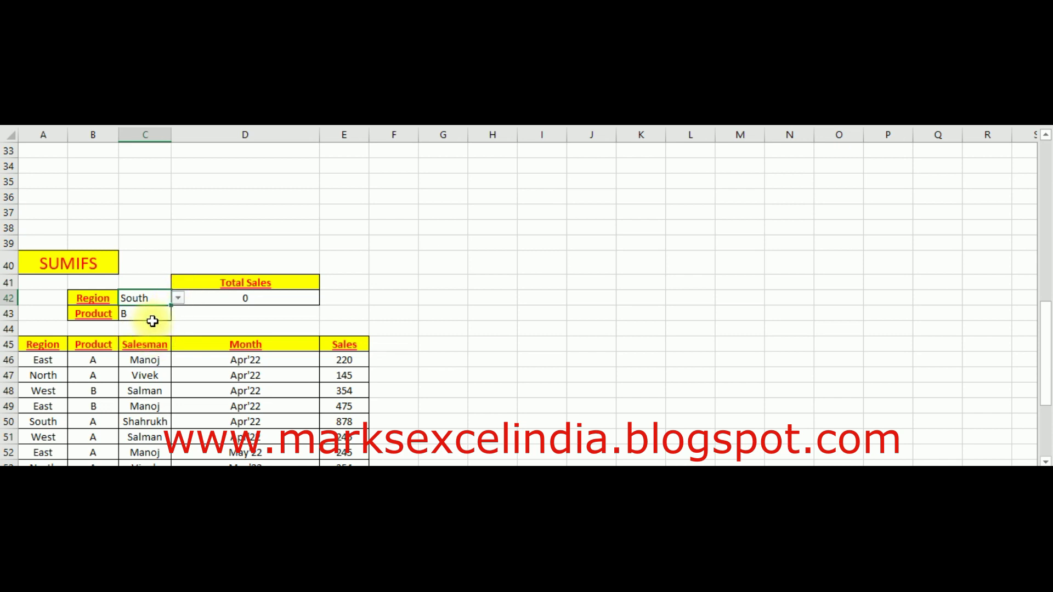